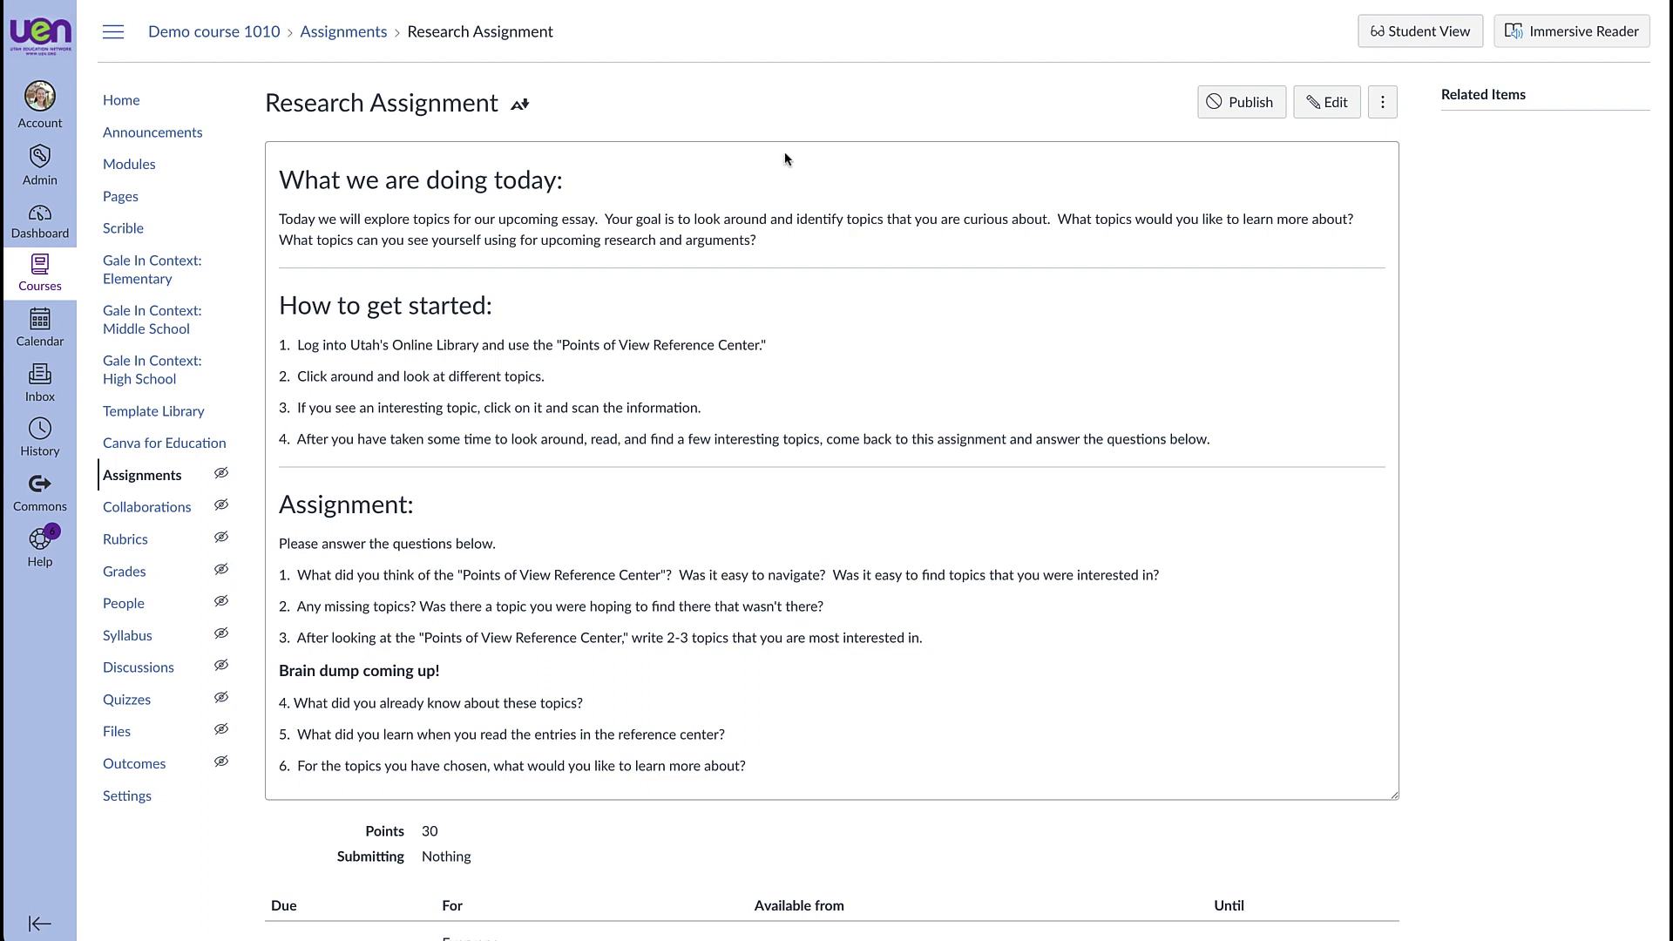
# Open the Research Assignment for editing and review the Display Grade as formats for its 30 points, keeping Points.
pyautogui.click(1326, 108)
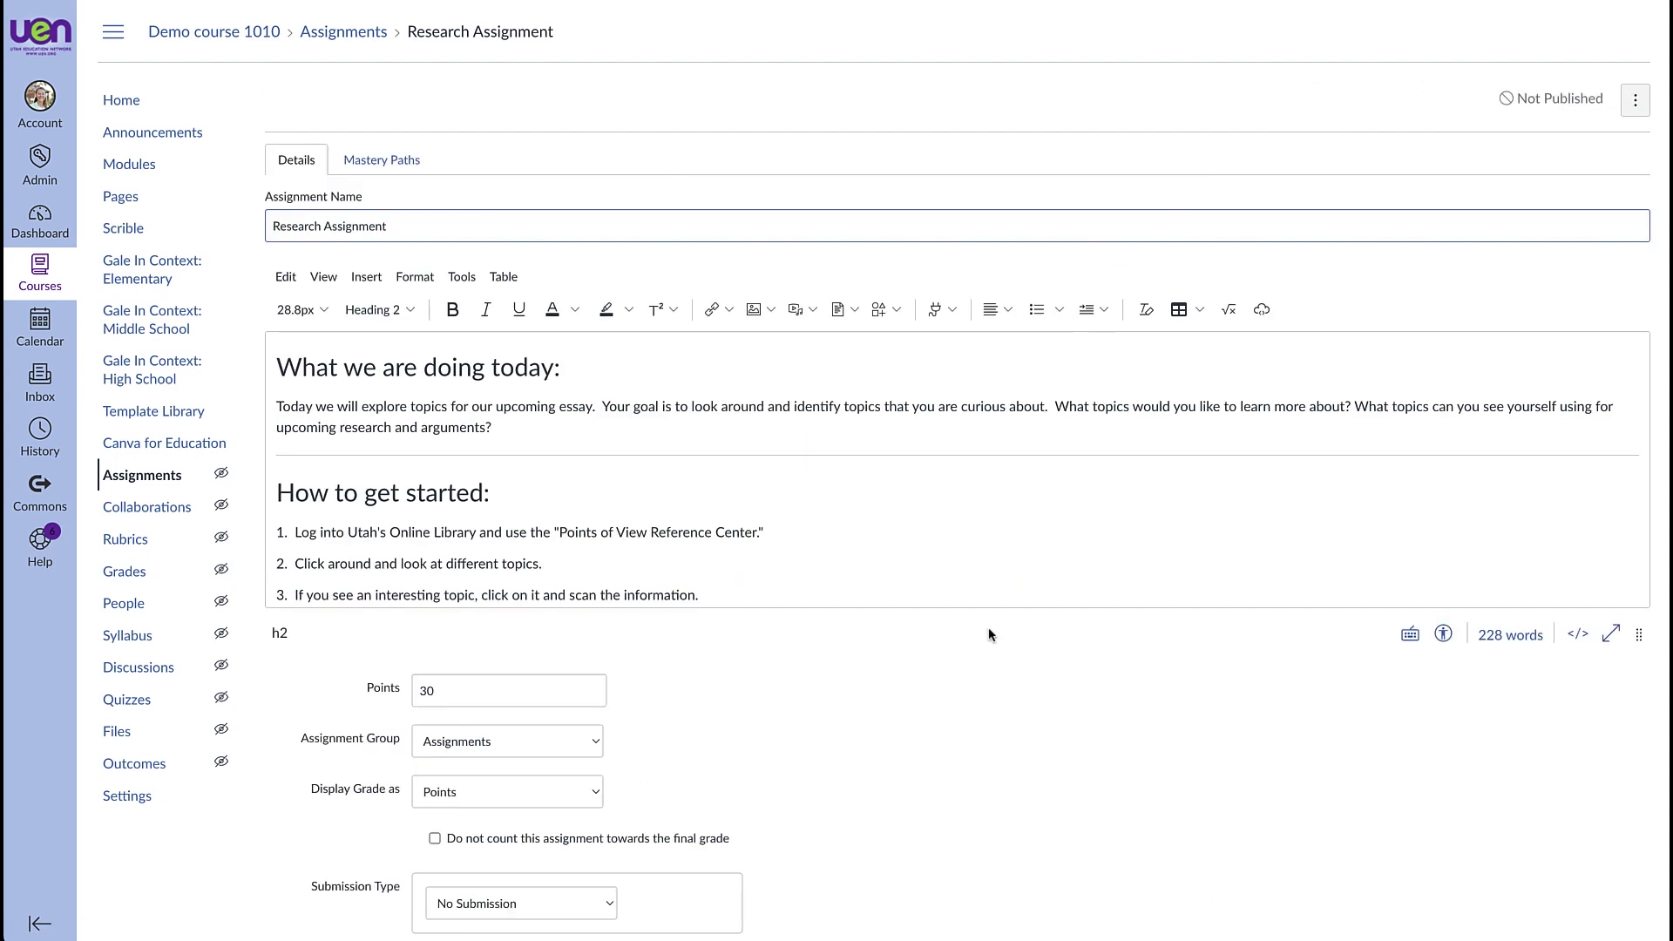
pyautogui.scroll(-3, 947, 708)
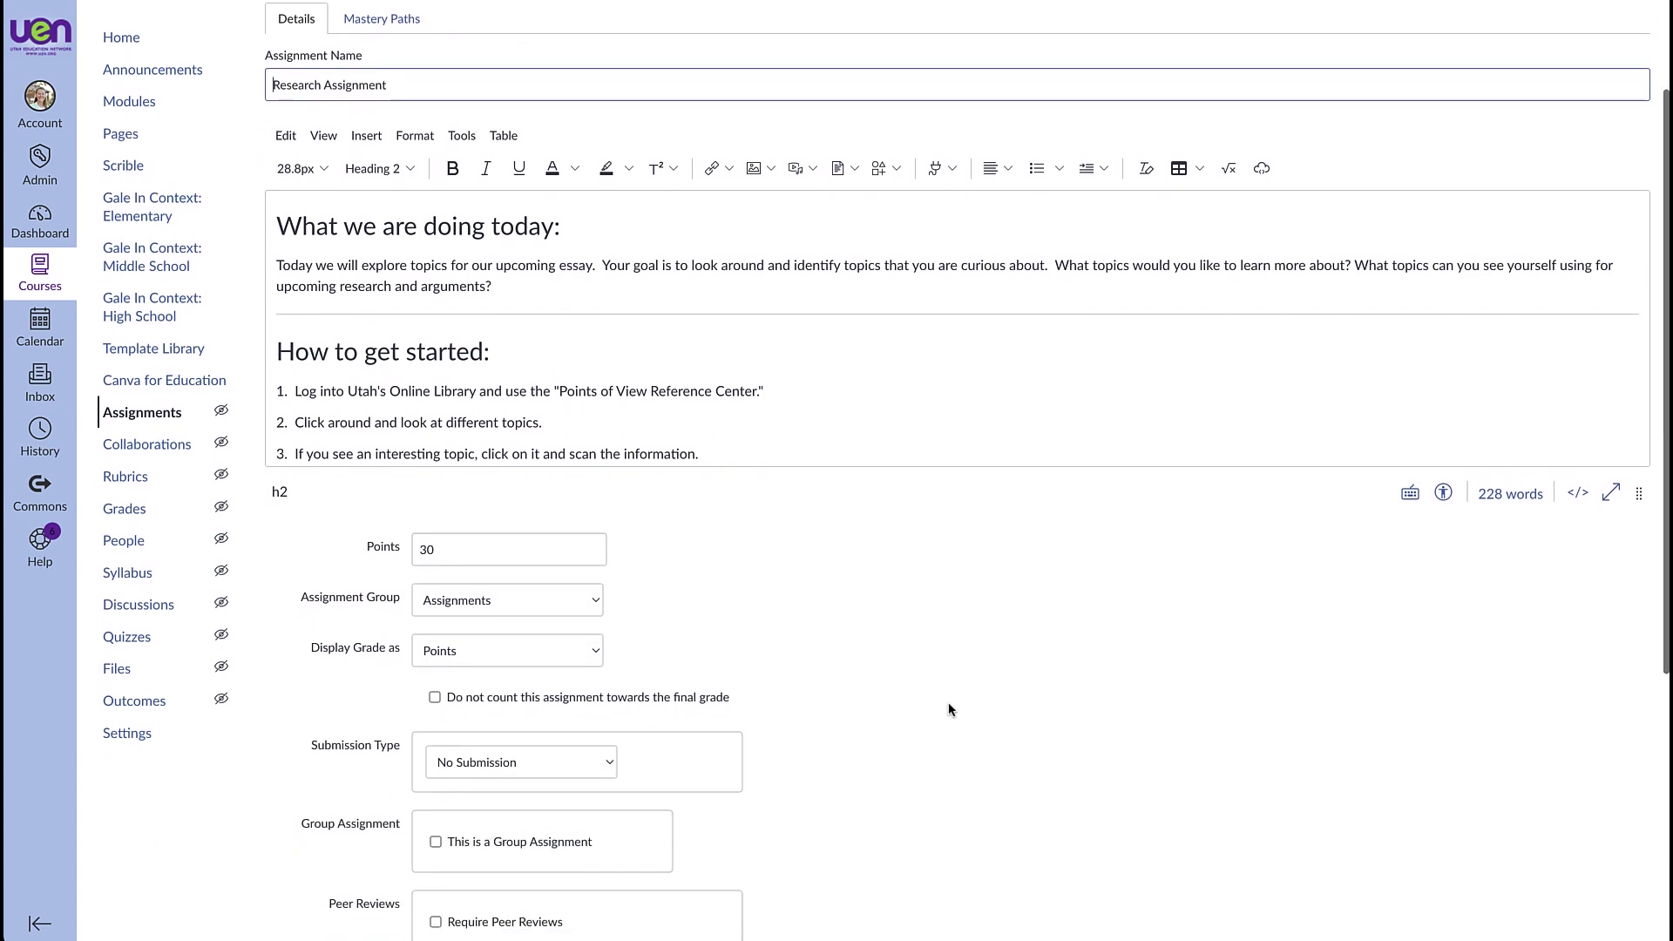
pyautogui.click(451, 438)
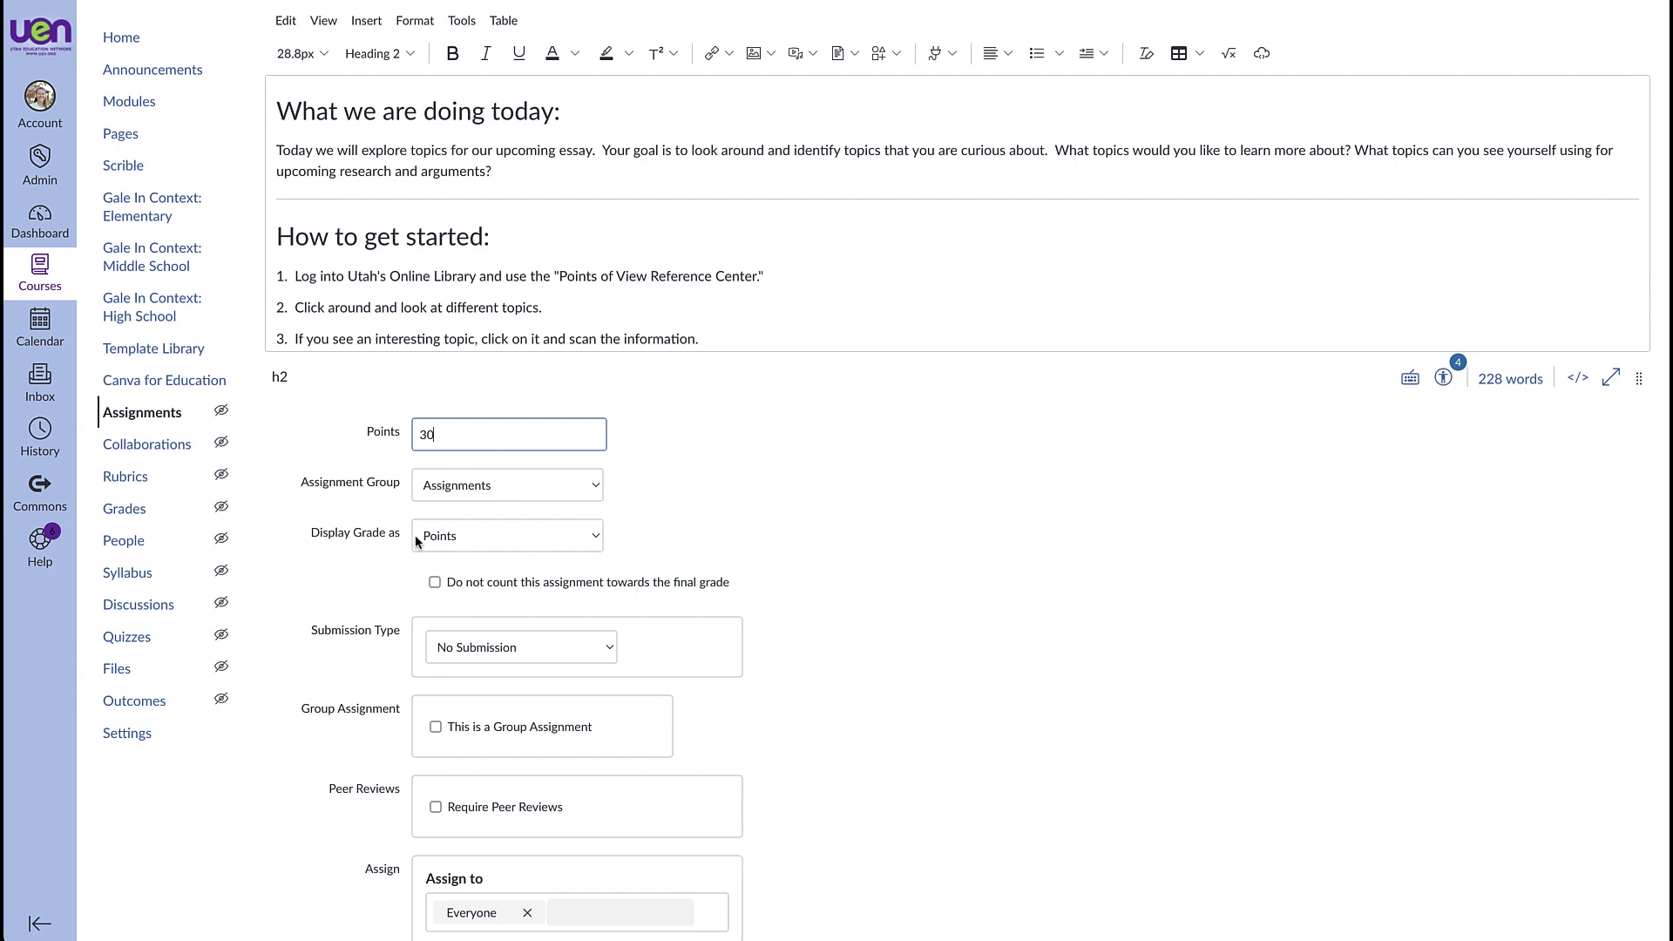
pyautogui.click(597, 537)
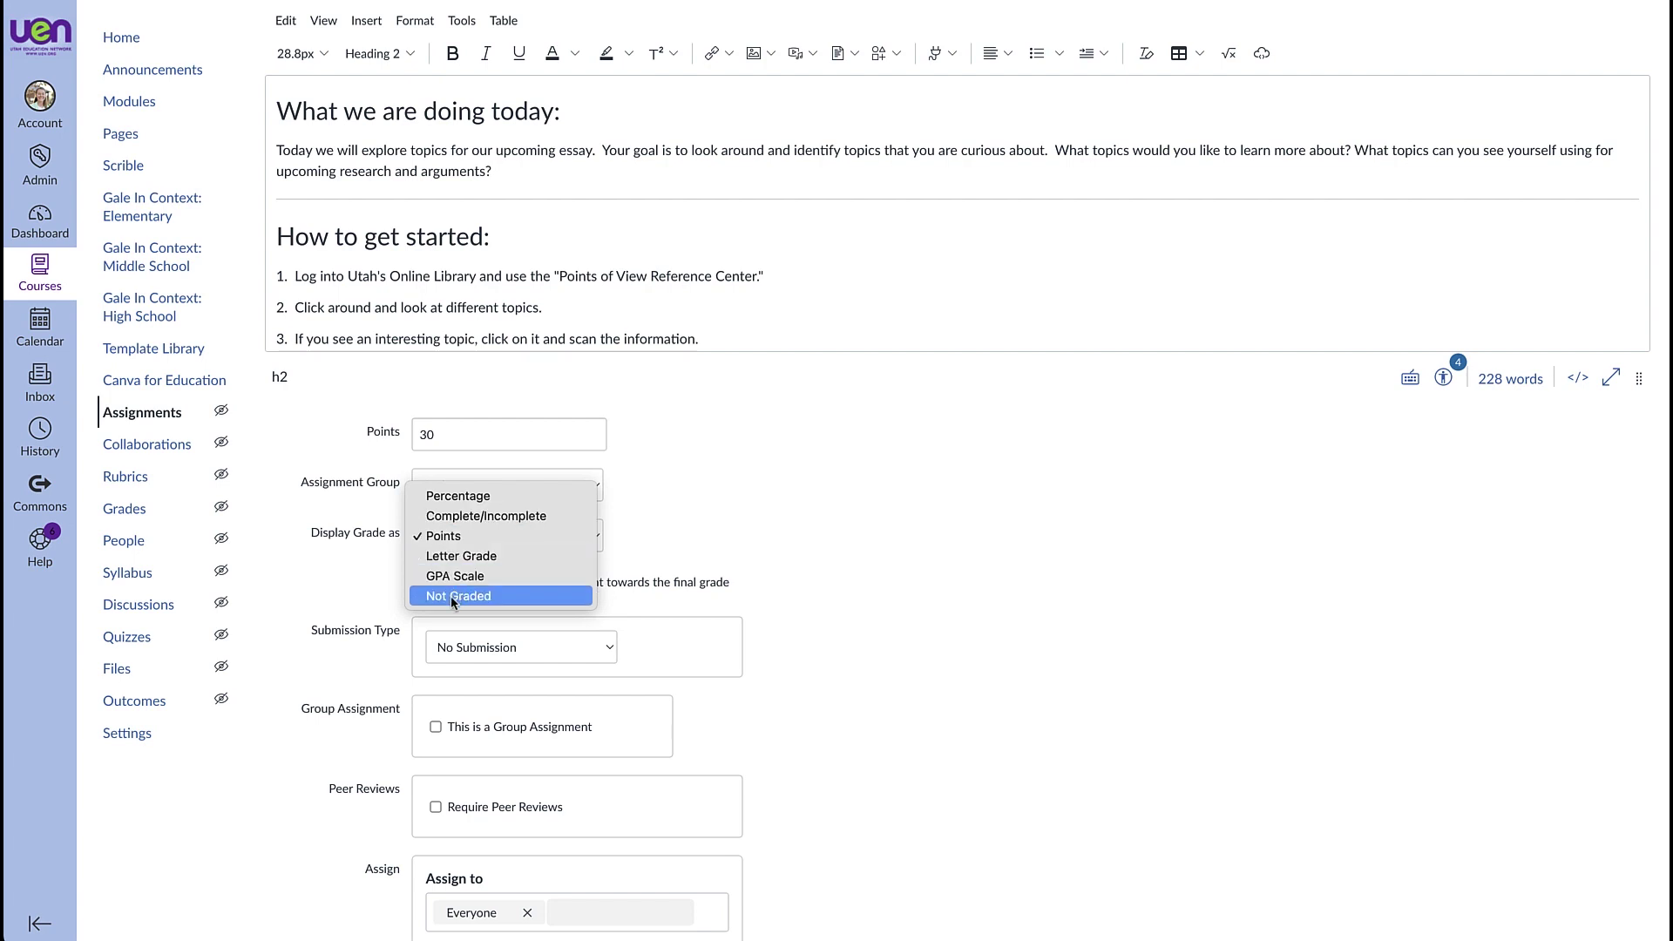
pyautogui.click(825, 487)
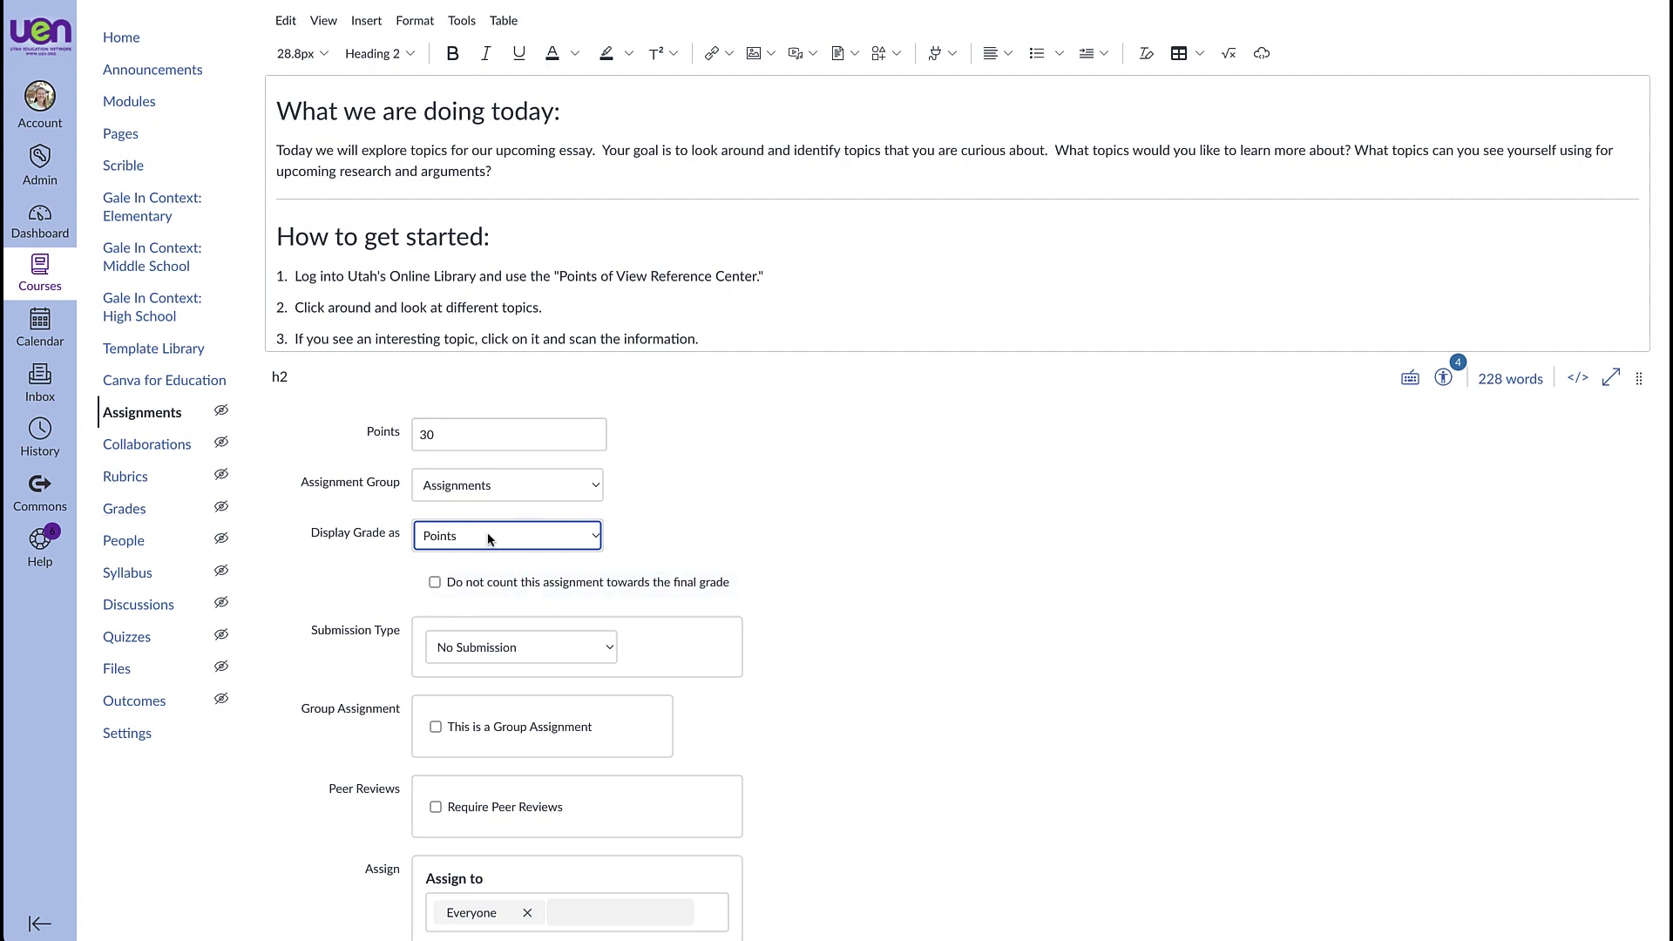
# Tick 'Do not count this assignment towards the final grade' and confirm grades still display as Points.
pyautogui.click(435, 583)
pyautogui.click(599, 538)
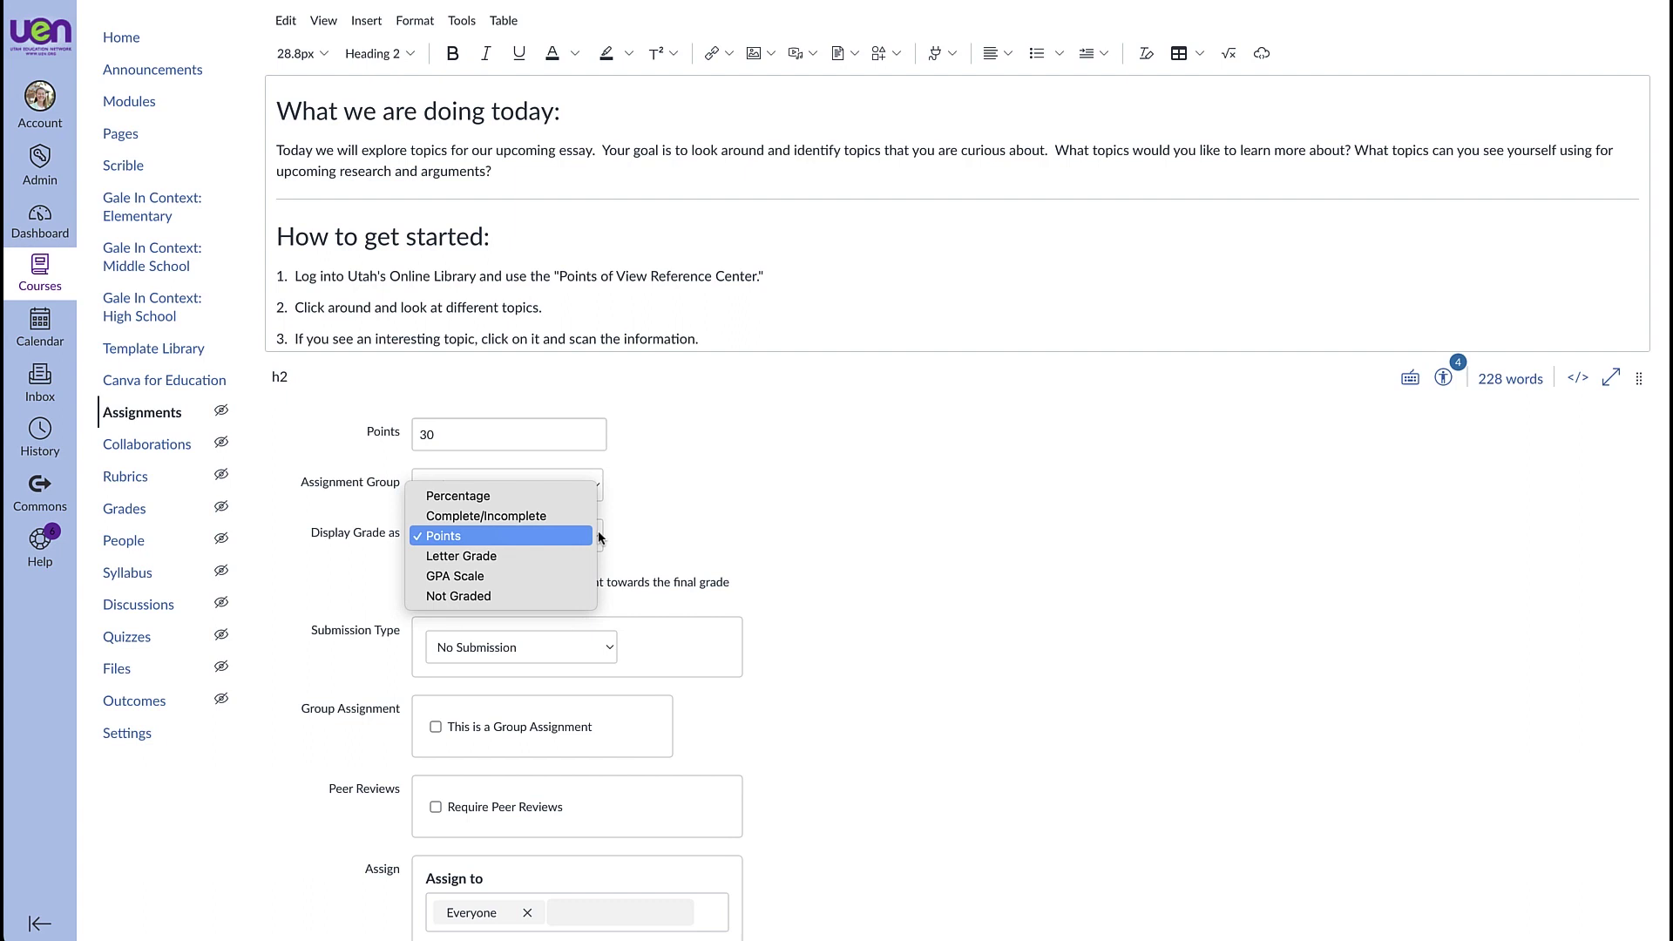
pyautogui.click(836, 525)
# Save the assignment changes and put the 30-point Research Rubric into edit mode.
pyautogui.scroll(-4, 547, 269)
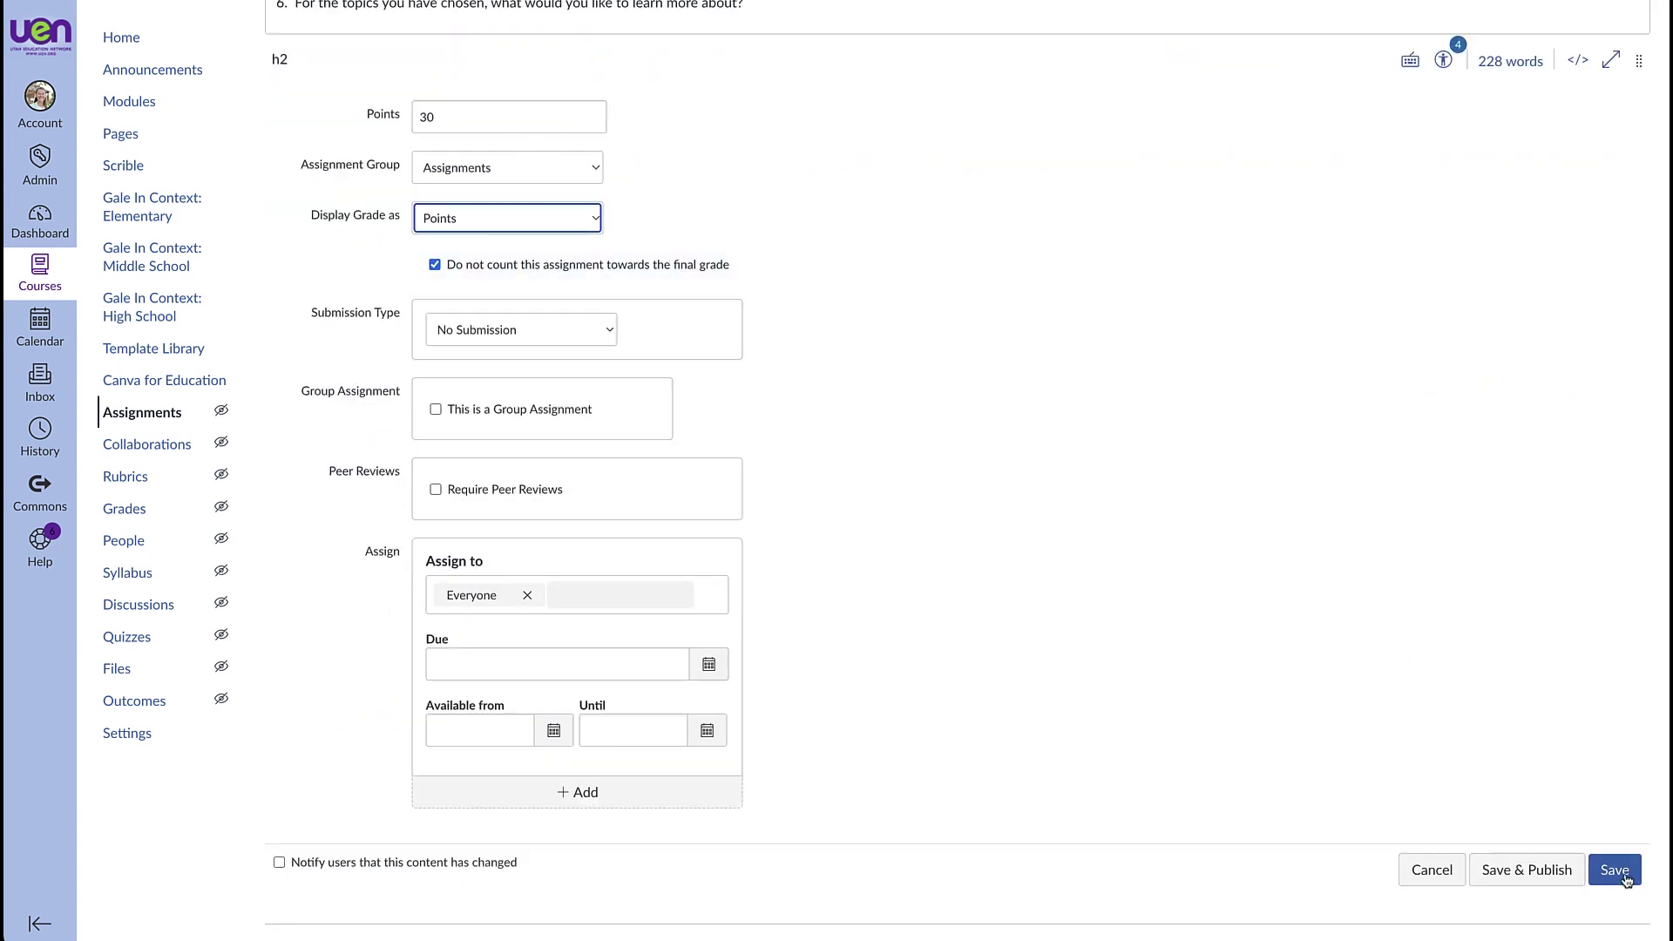
pyautogui.click(1614, 871)
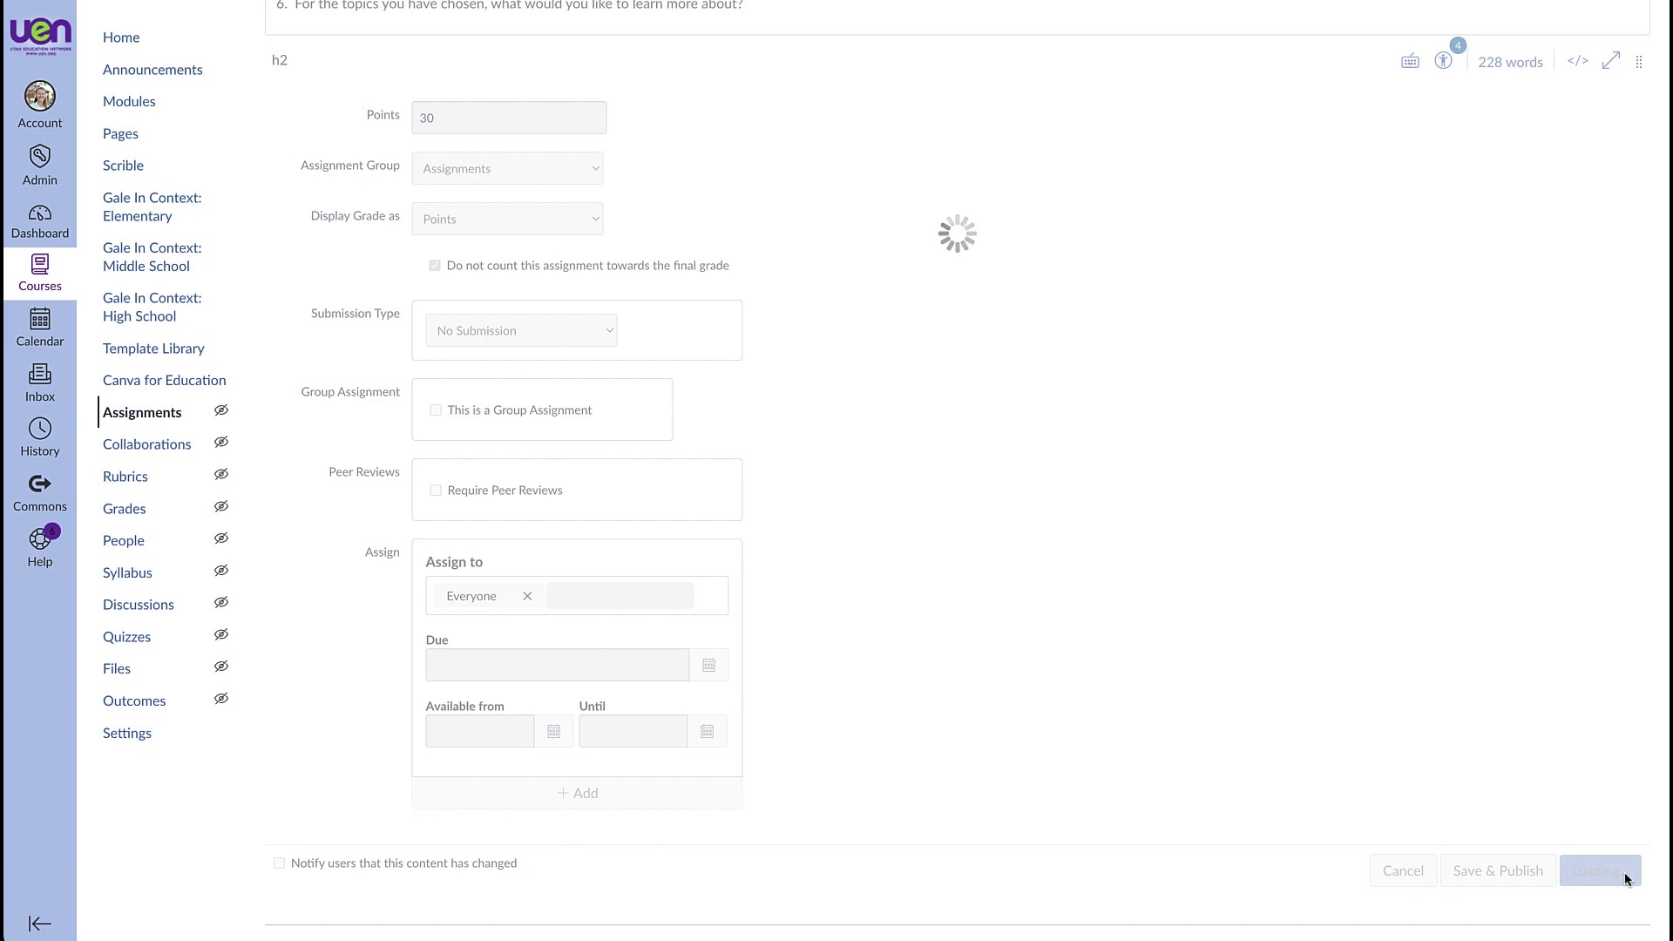
pyautogui.scroll(-3, 1042, 852)
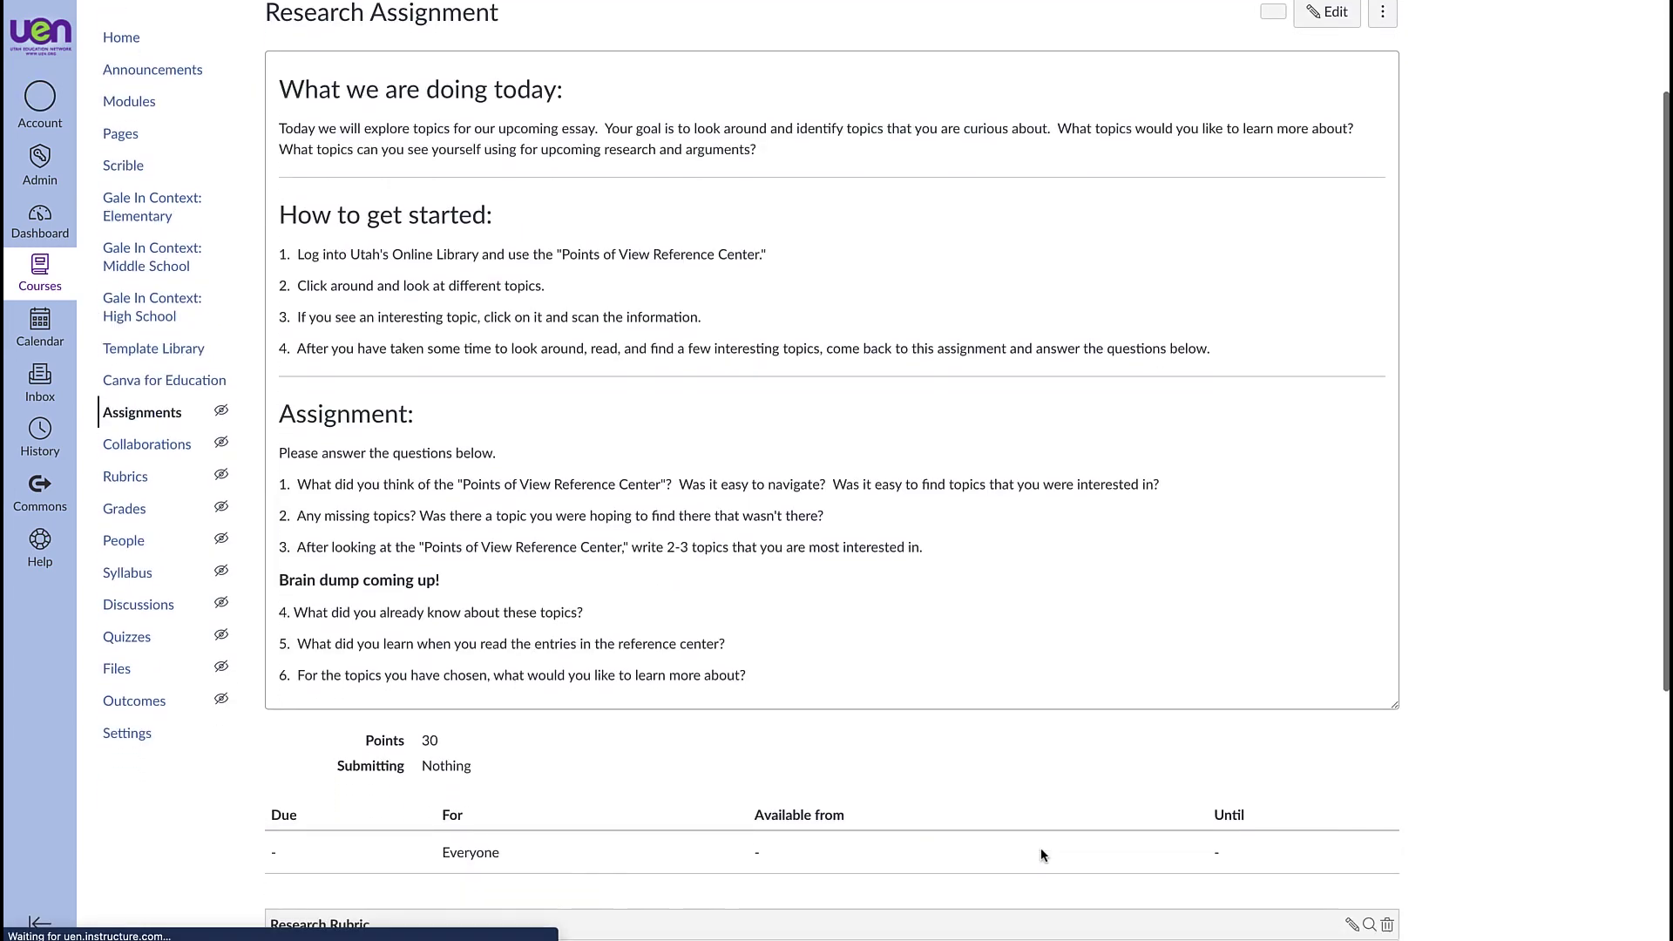
pyautogui.scroll(-1, 1043, 852)
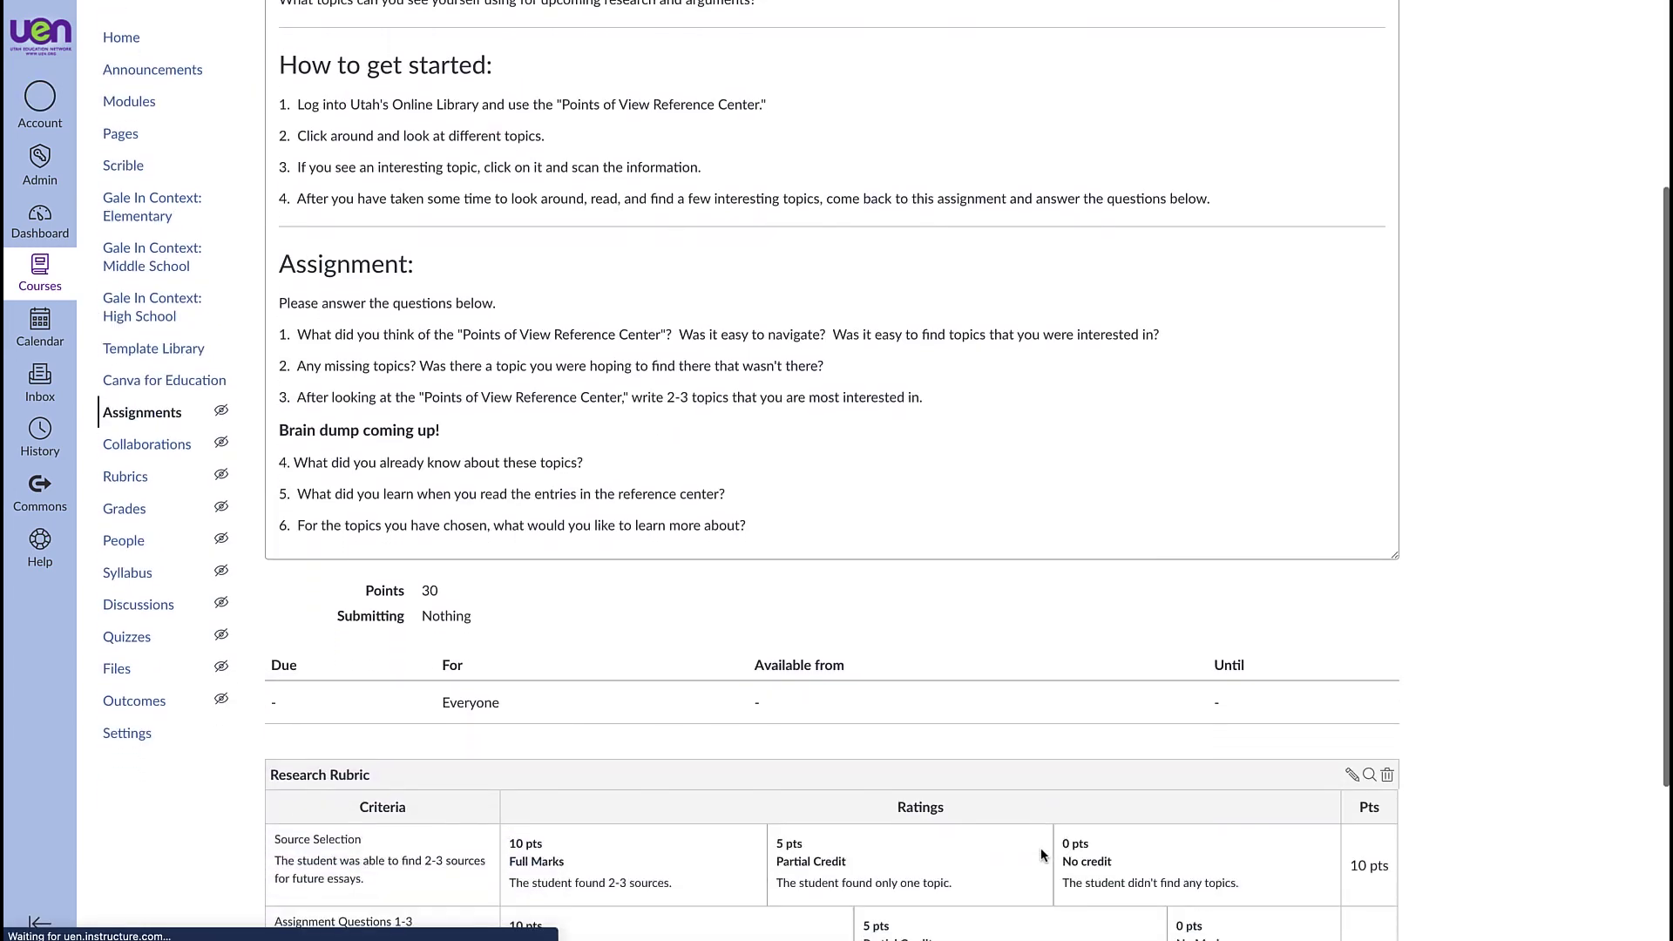
pyautogui.scroll(-3, 1463, 766)
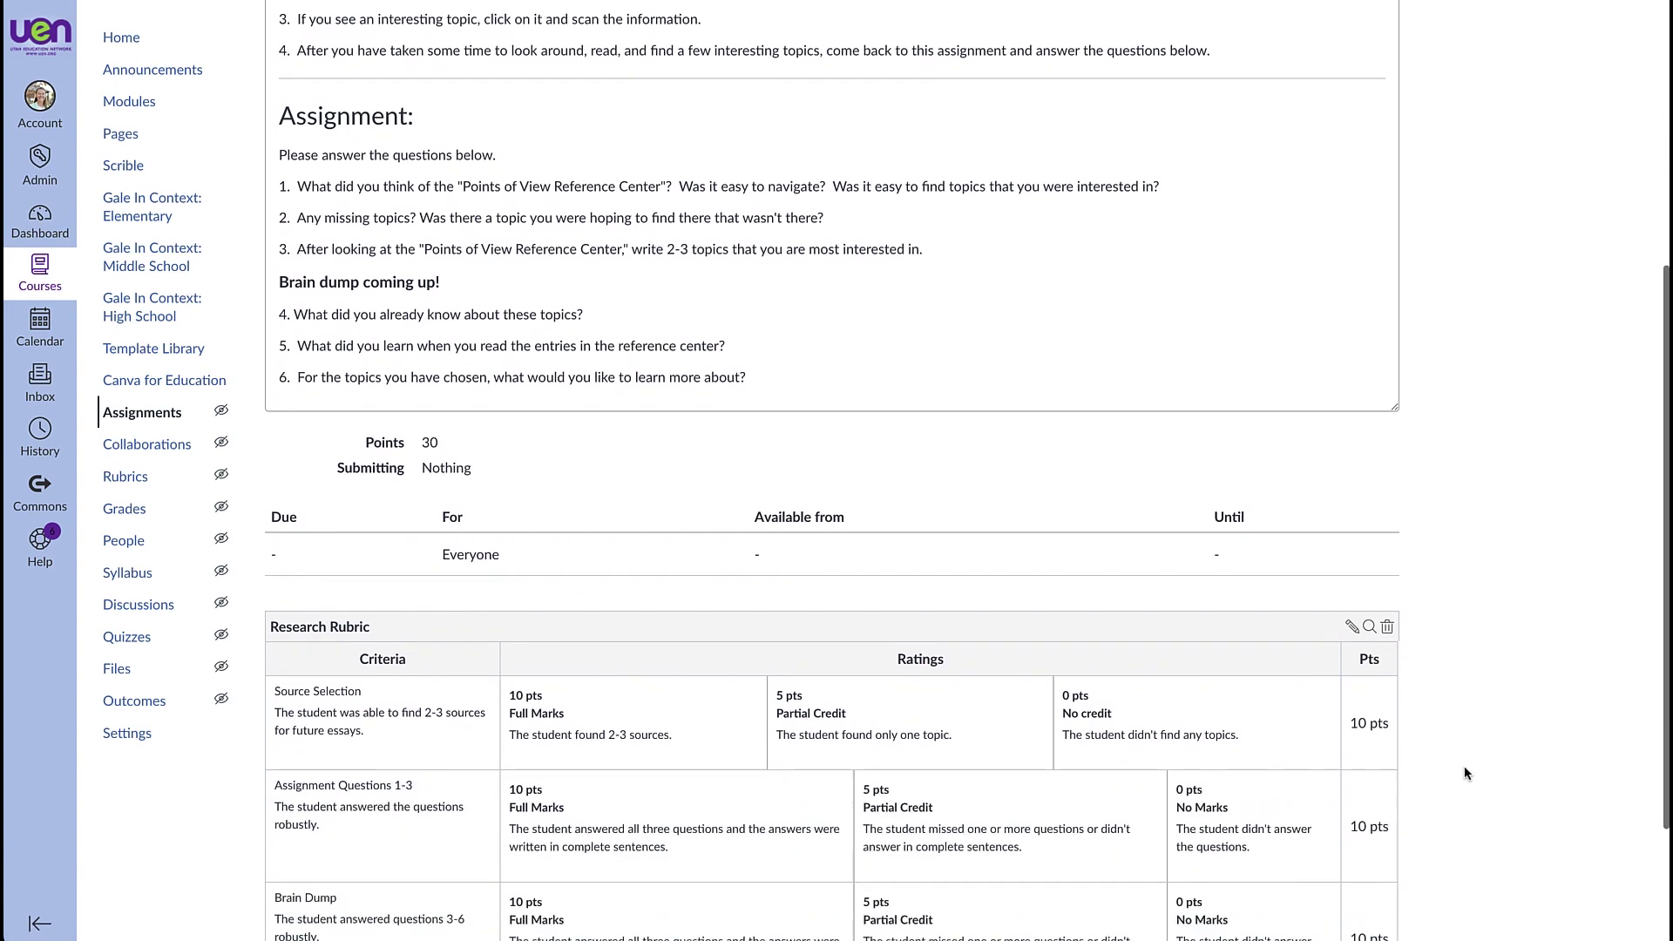
pyautogui.scroll(-2, 1464, 772)
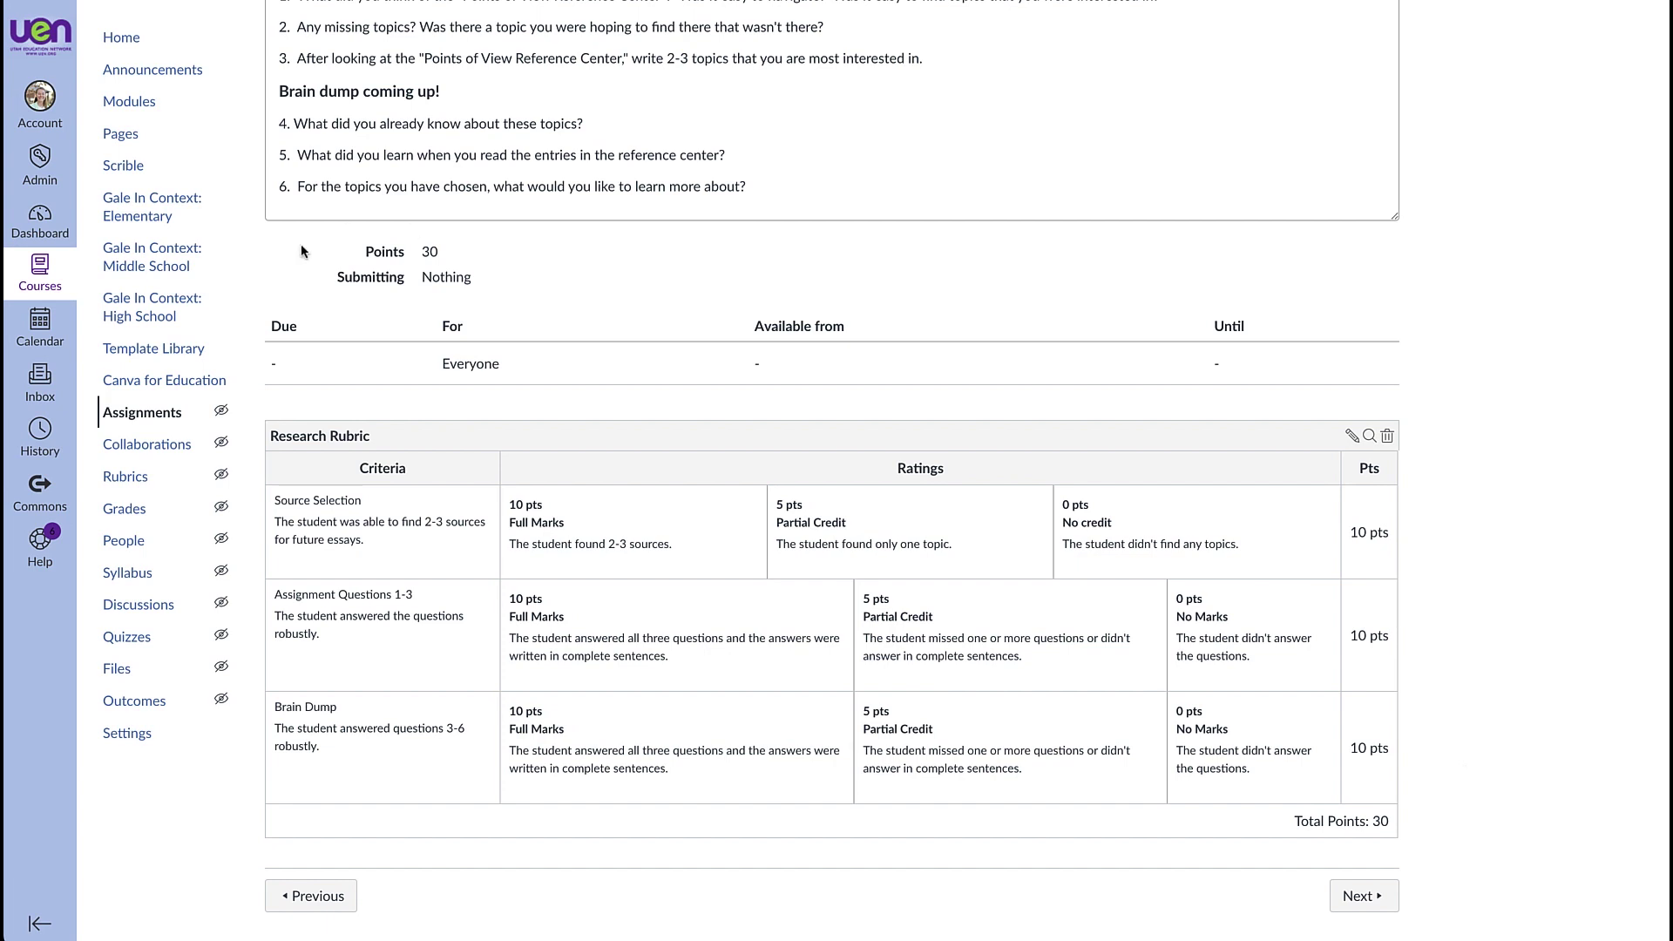
pyautogui.click(1351, 439)
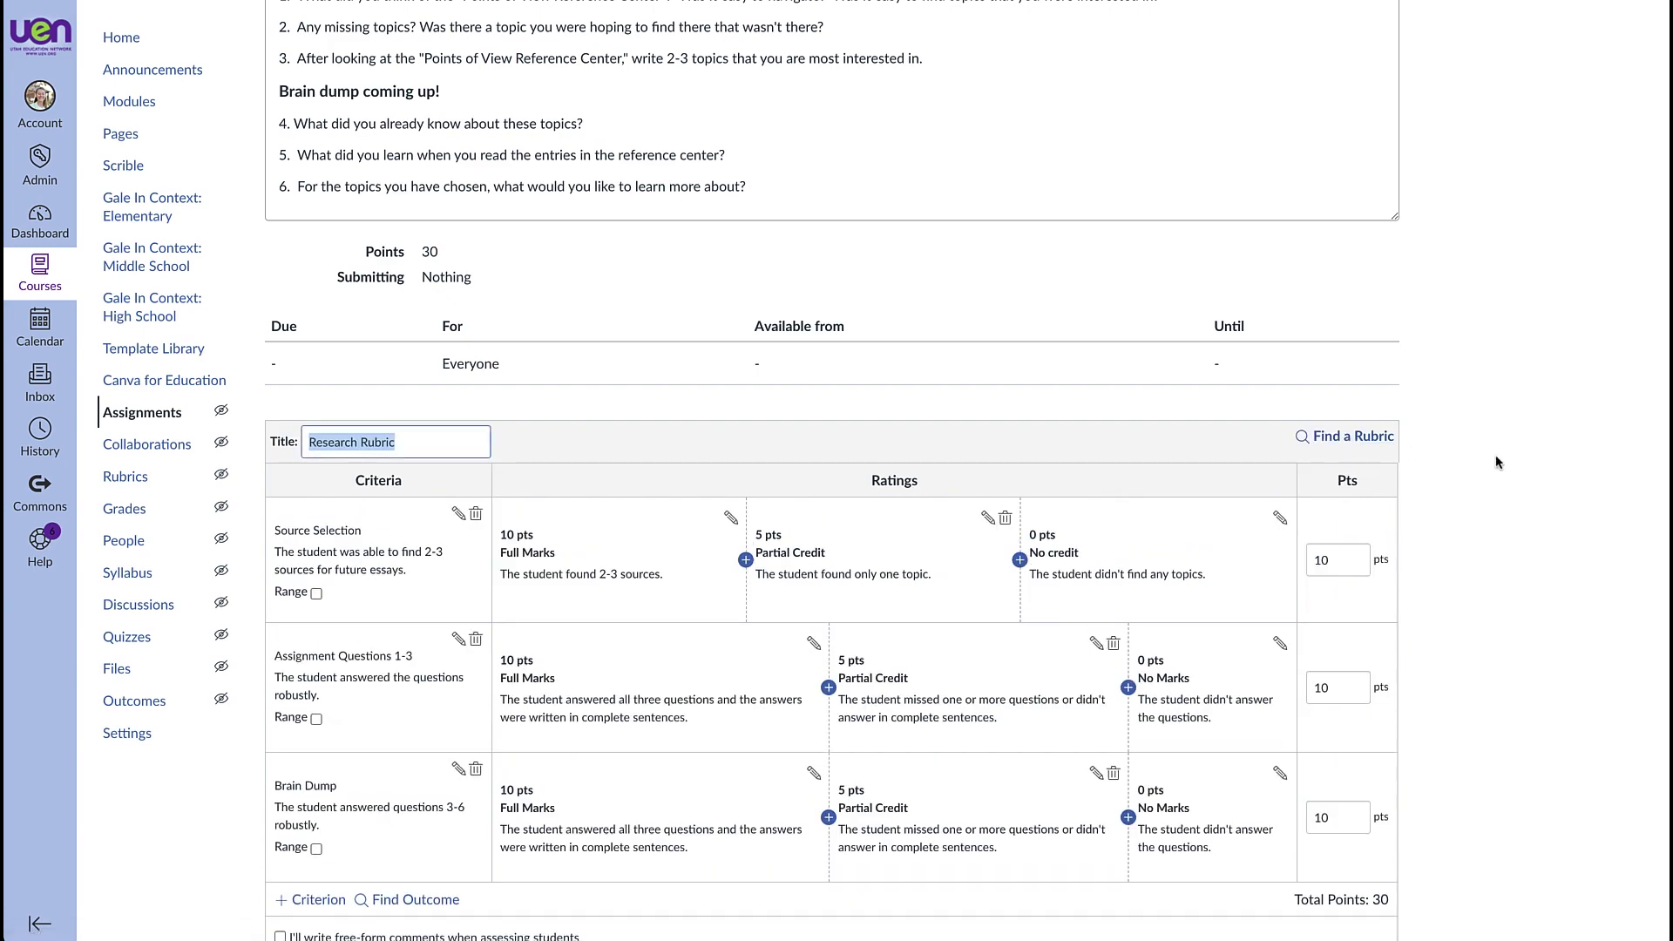
# Start a new blank criterion in the Research Rubric, then cancel it, leaving the three 10-point criteria.
pyautogui.scroll(-3, 1495, 462)
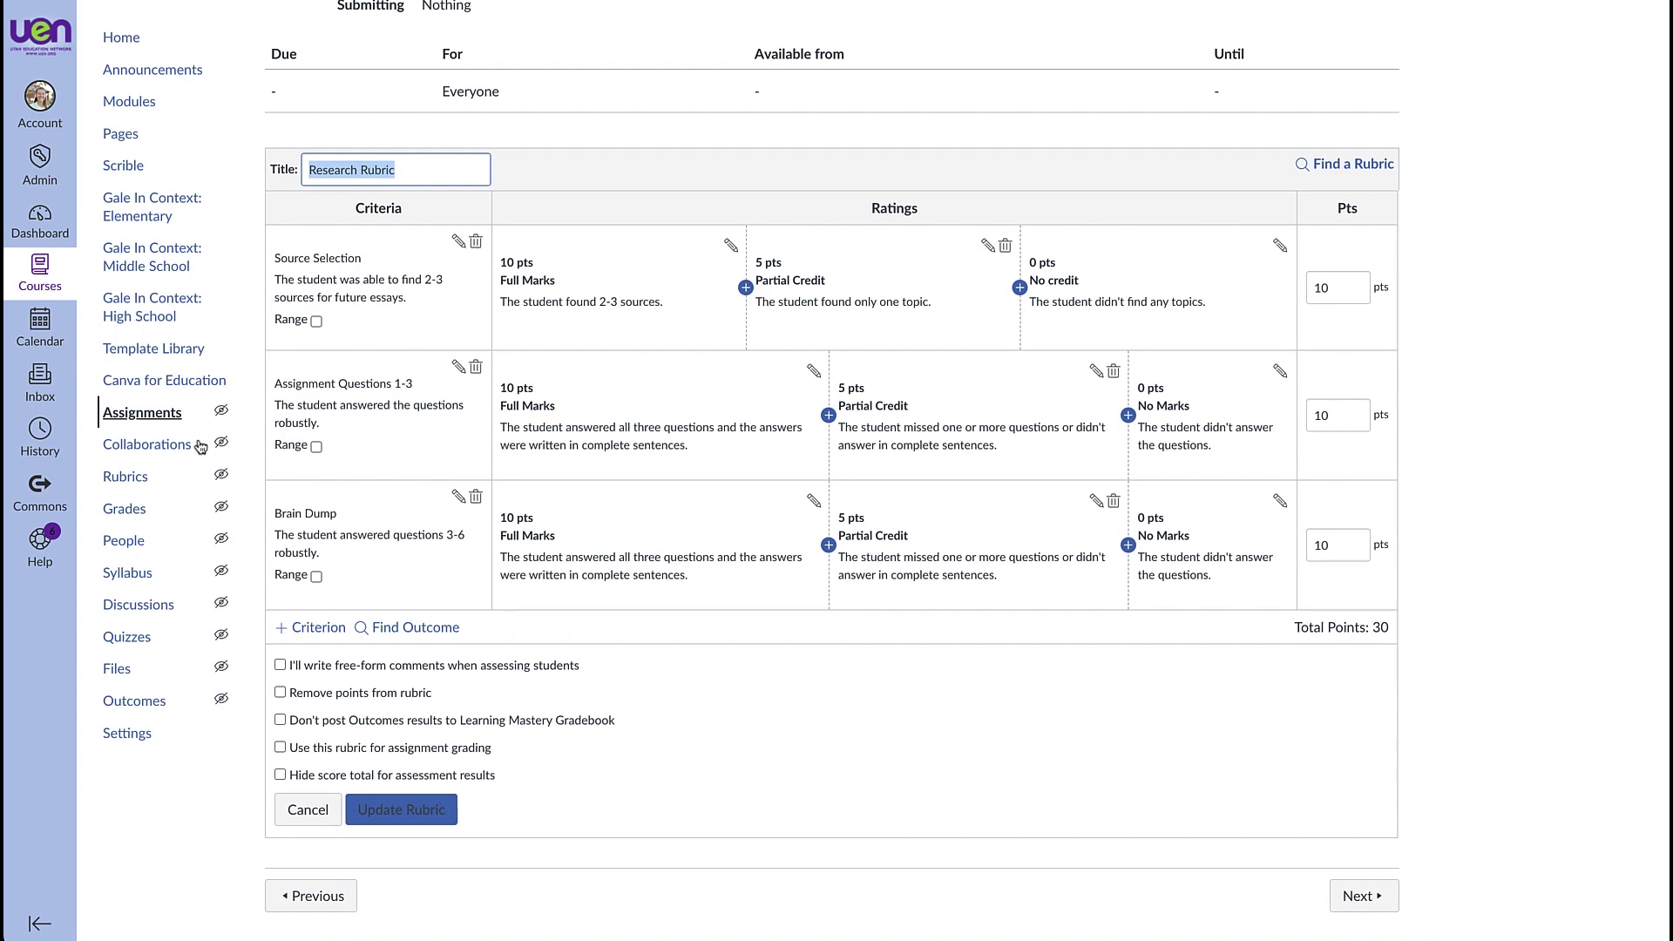
pyautogui.click(319, 630)
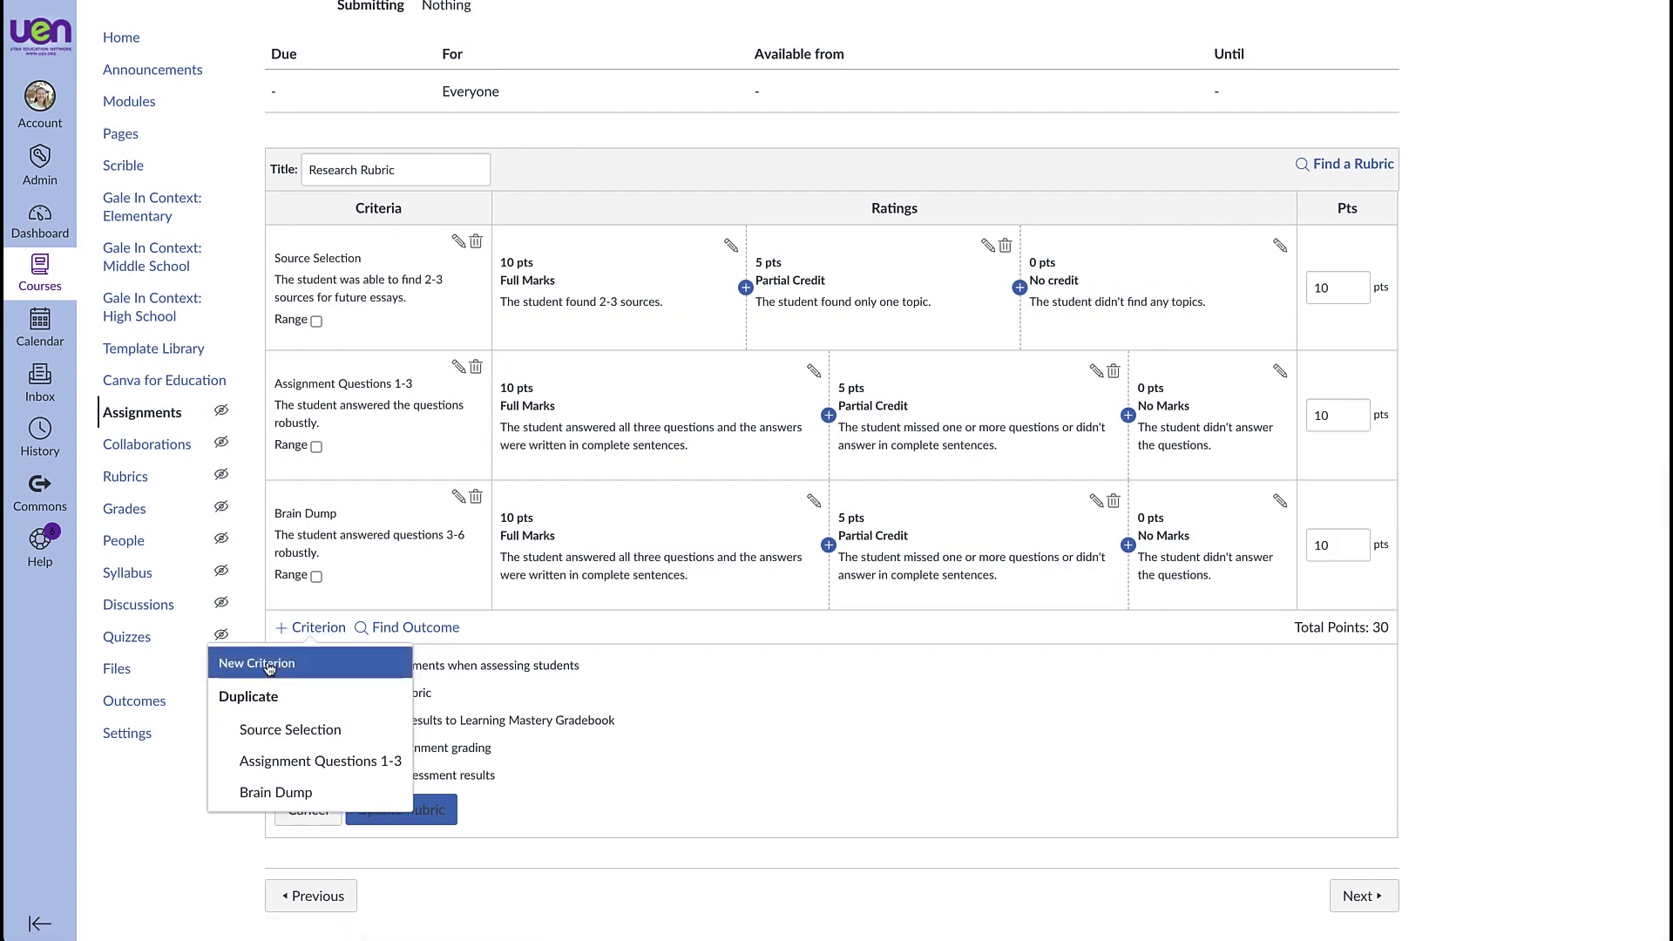
pyautogui.click(269, 665)
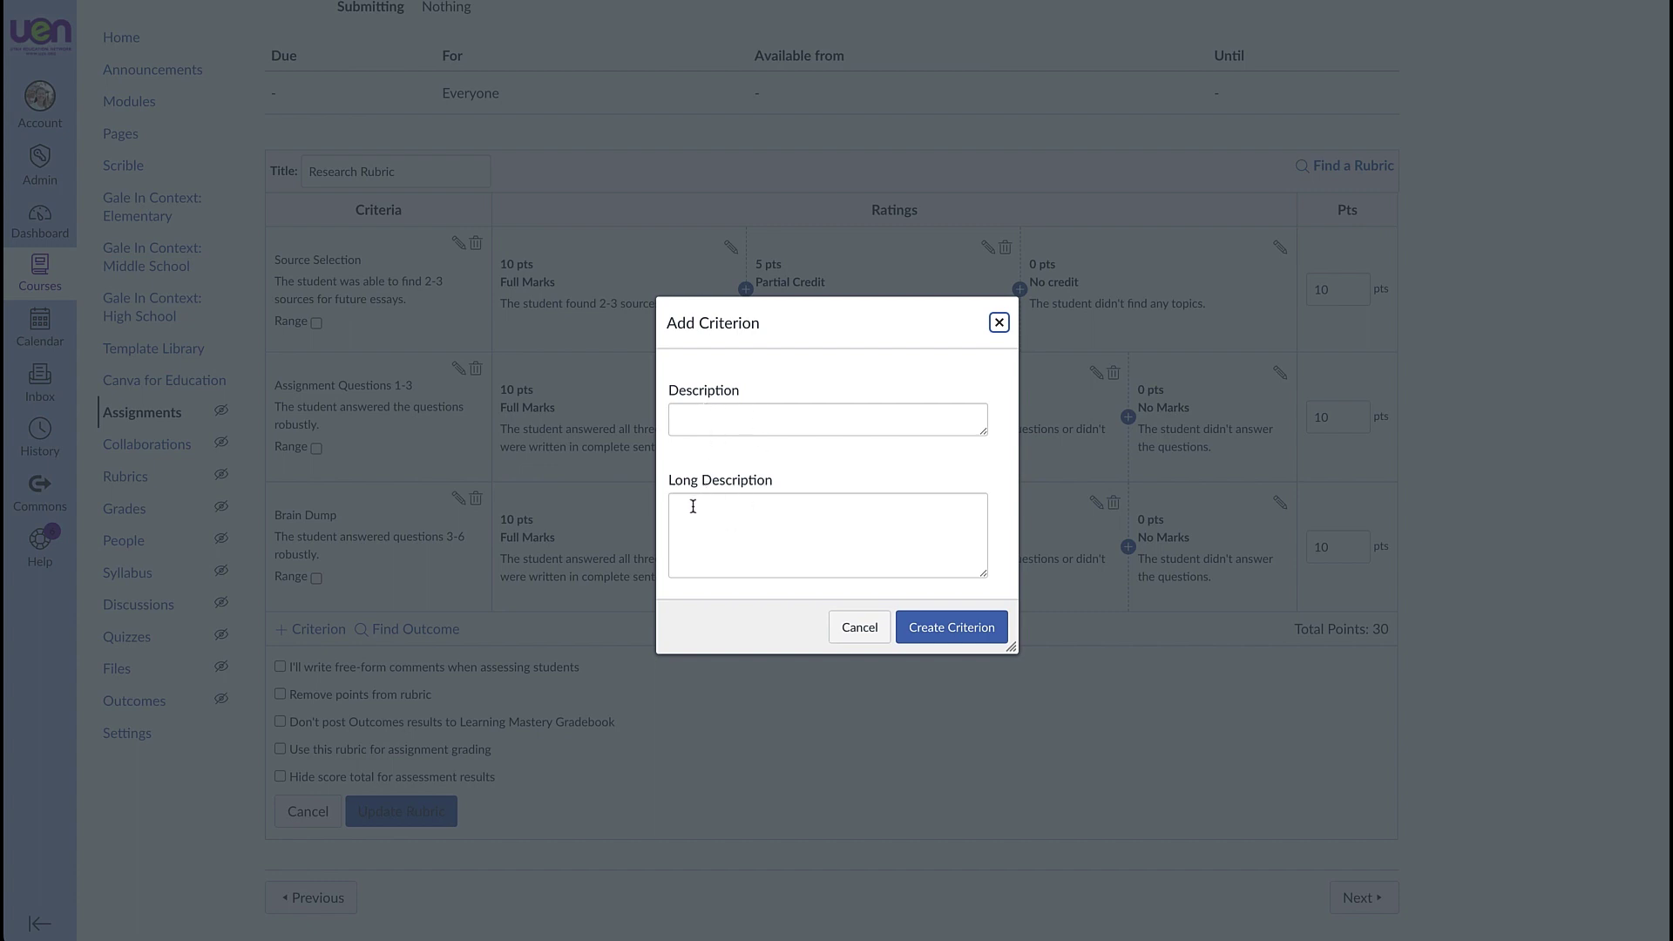
pyautogui.click(875, 630)
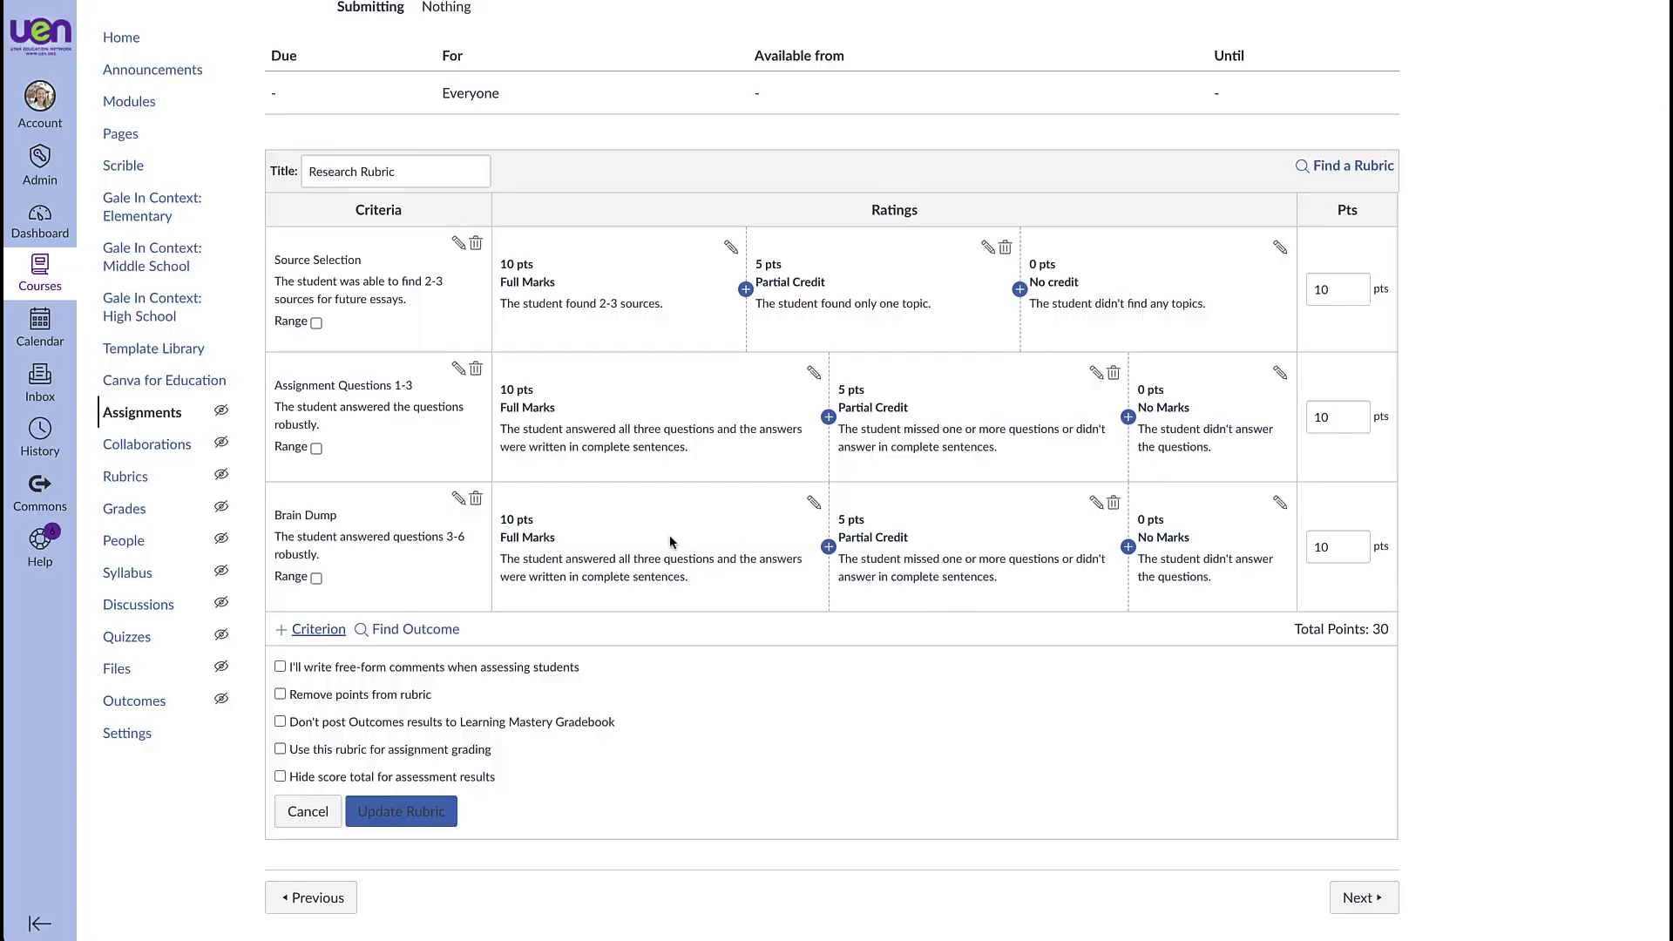
pyautogui.click(827, 546)
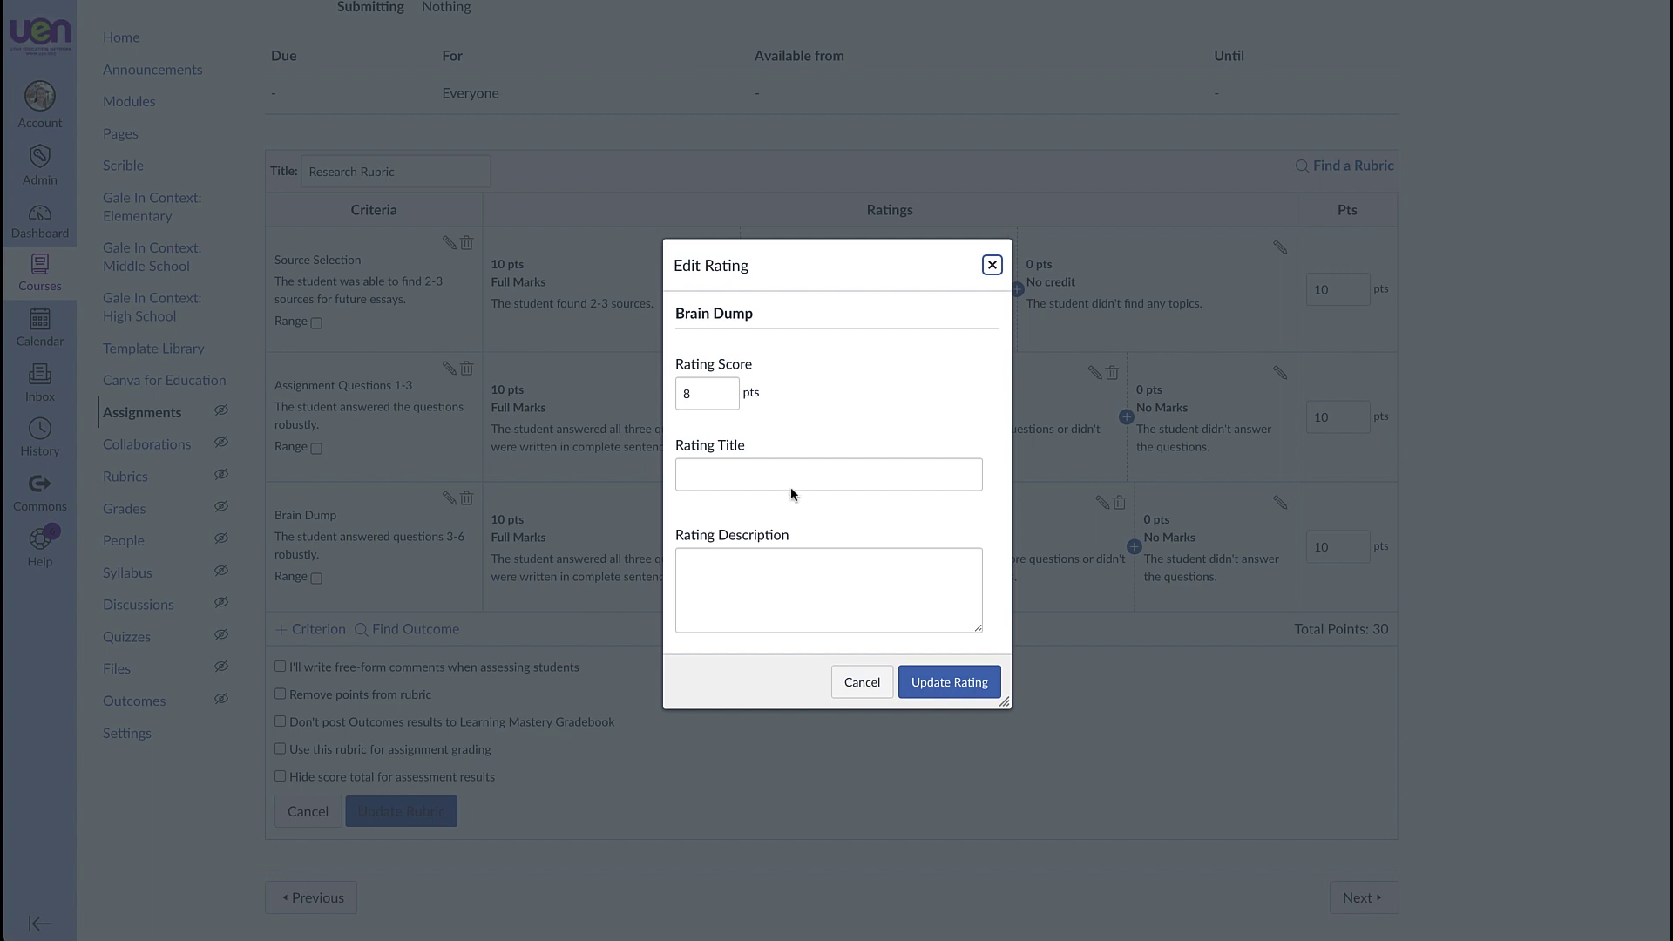
pyautogui.click(862, 683)
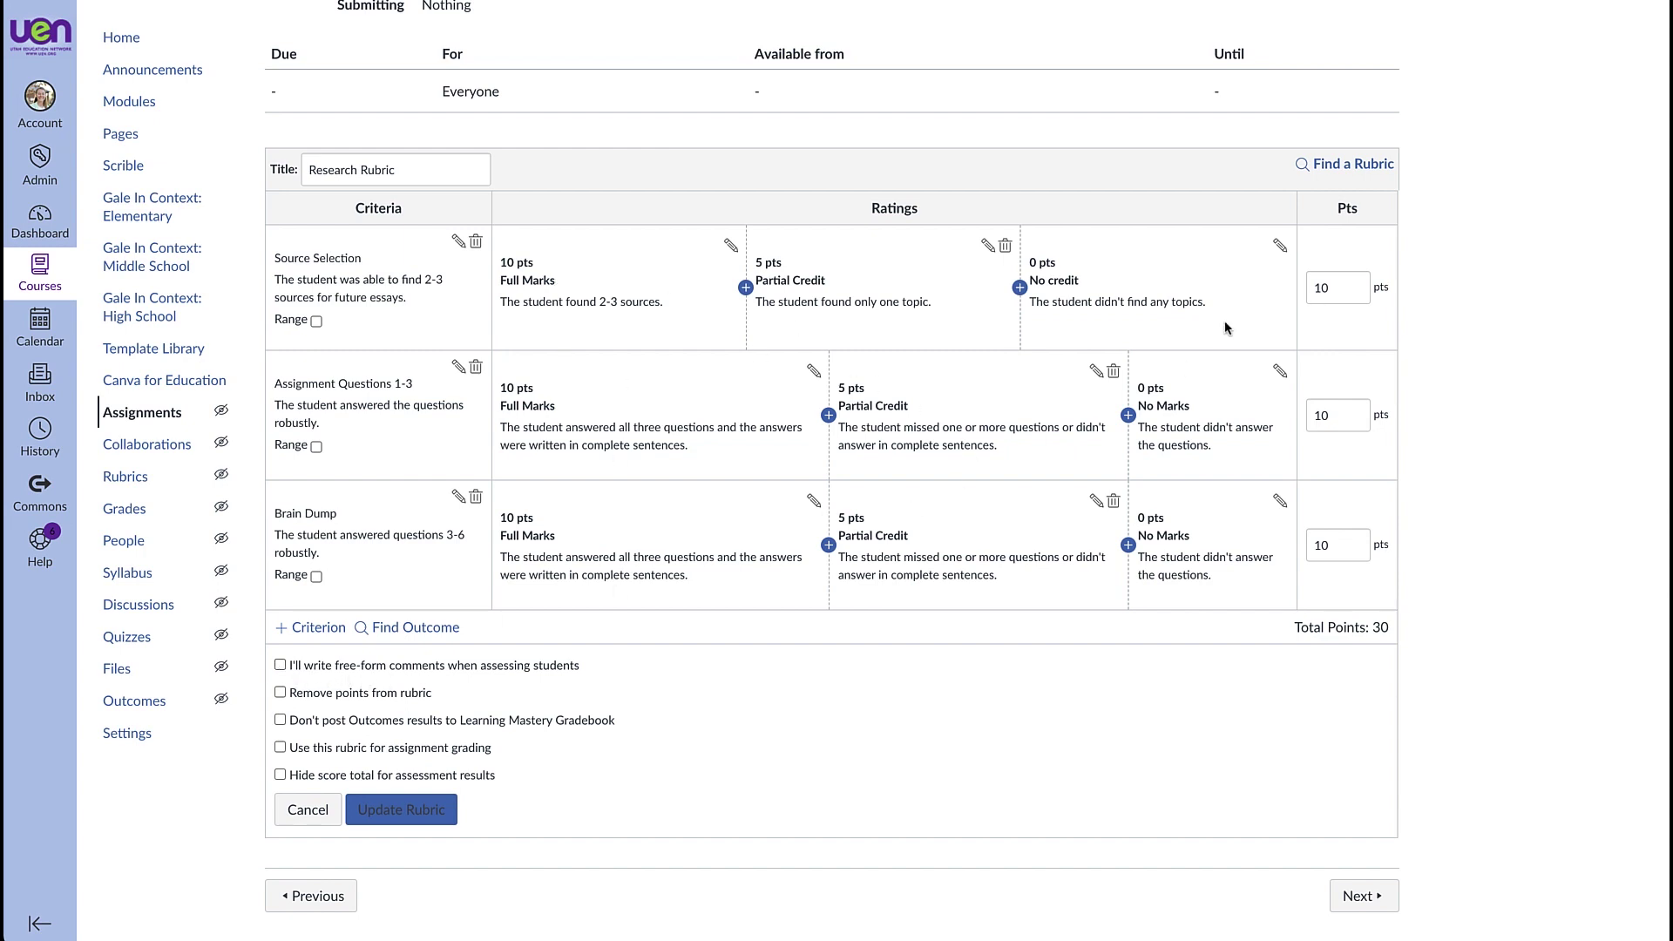
pyautogui.click(281, 667)
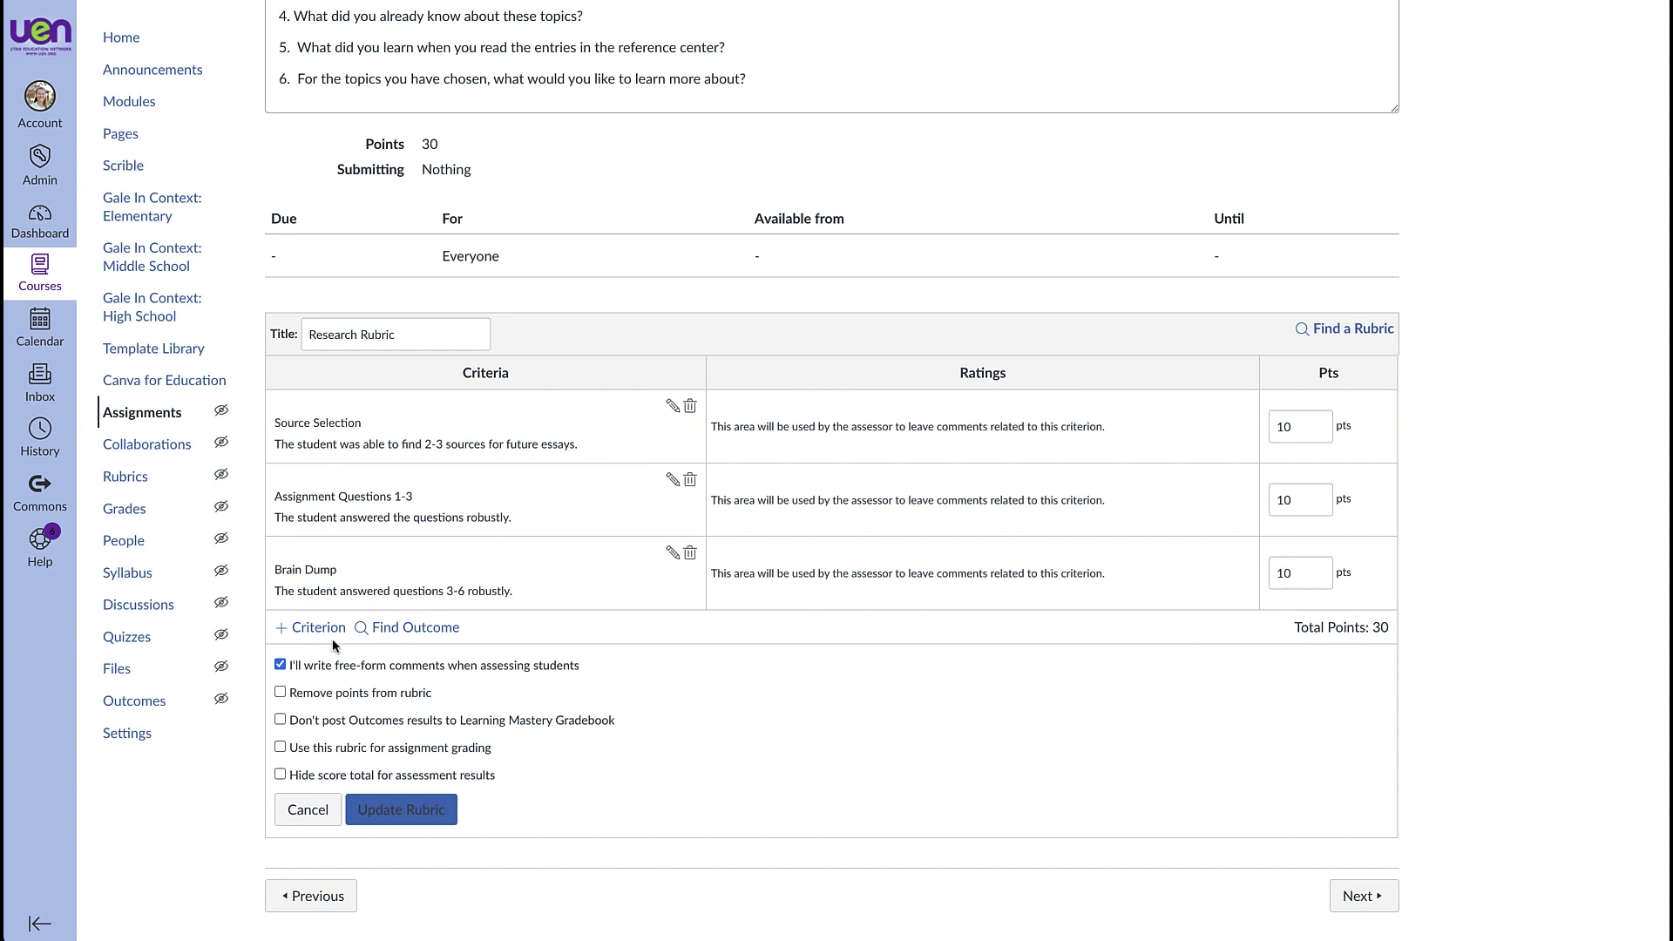
pyautogui.click(287, 666)
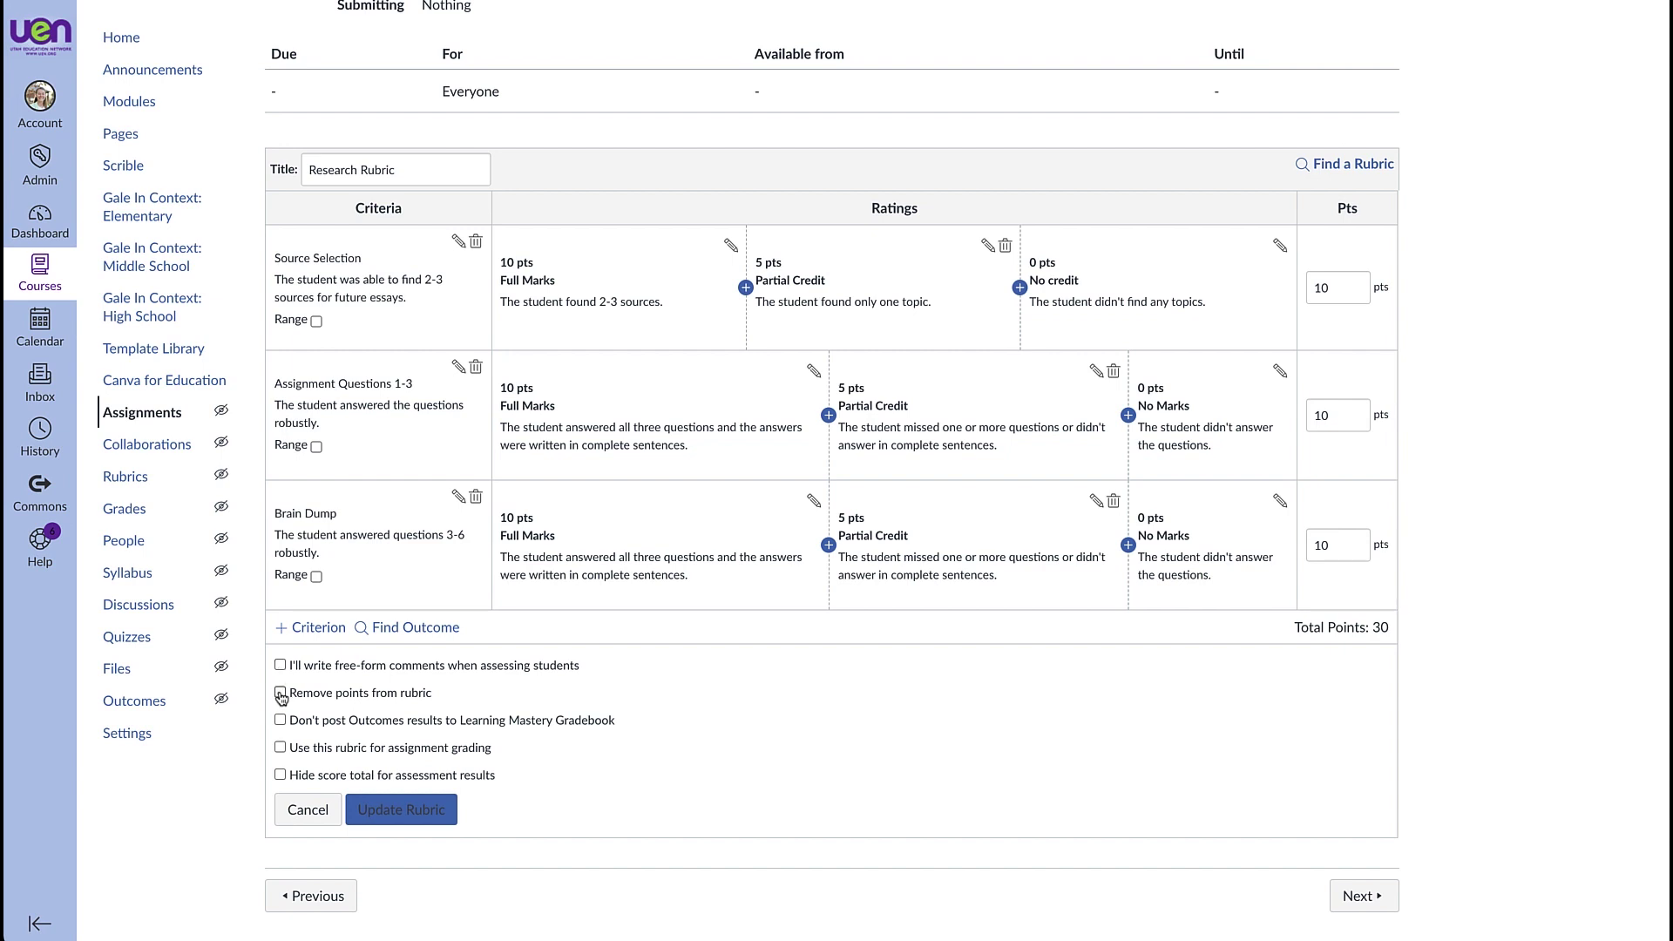
pyautogui.click(280, 692)
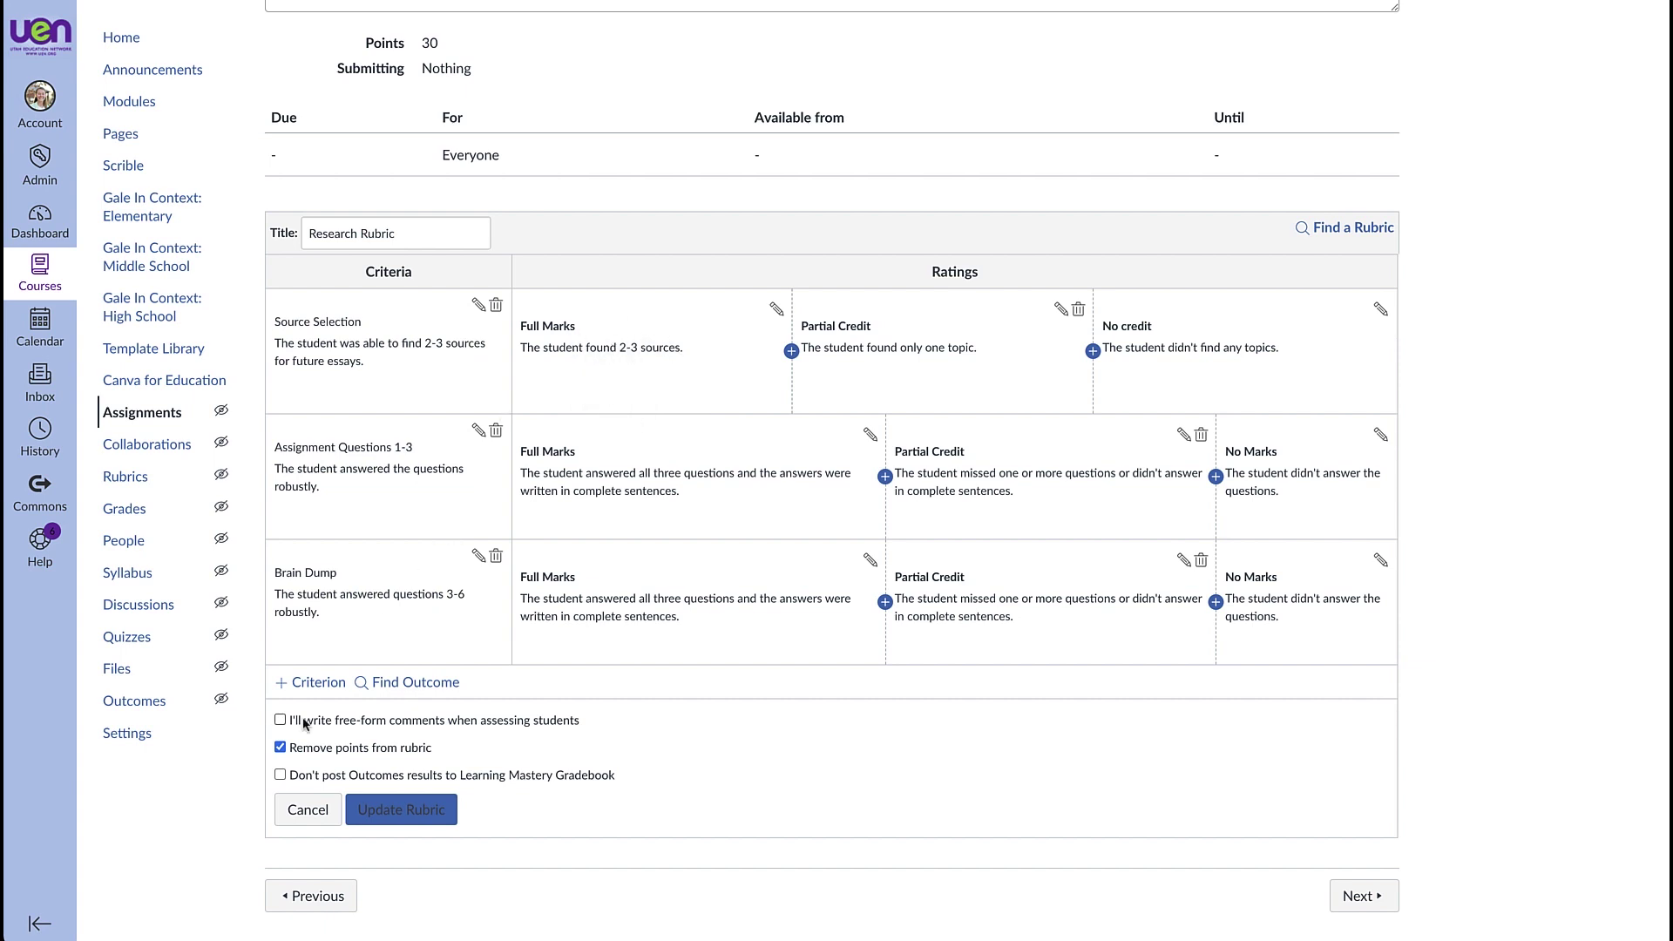
pyautogui.click(281, 749)
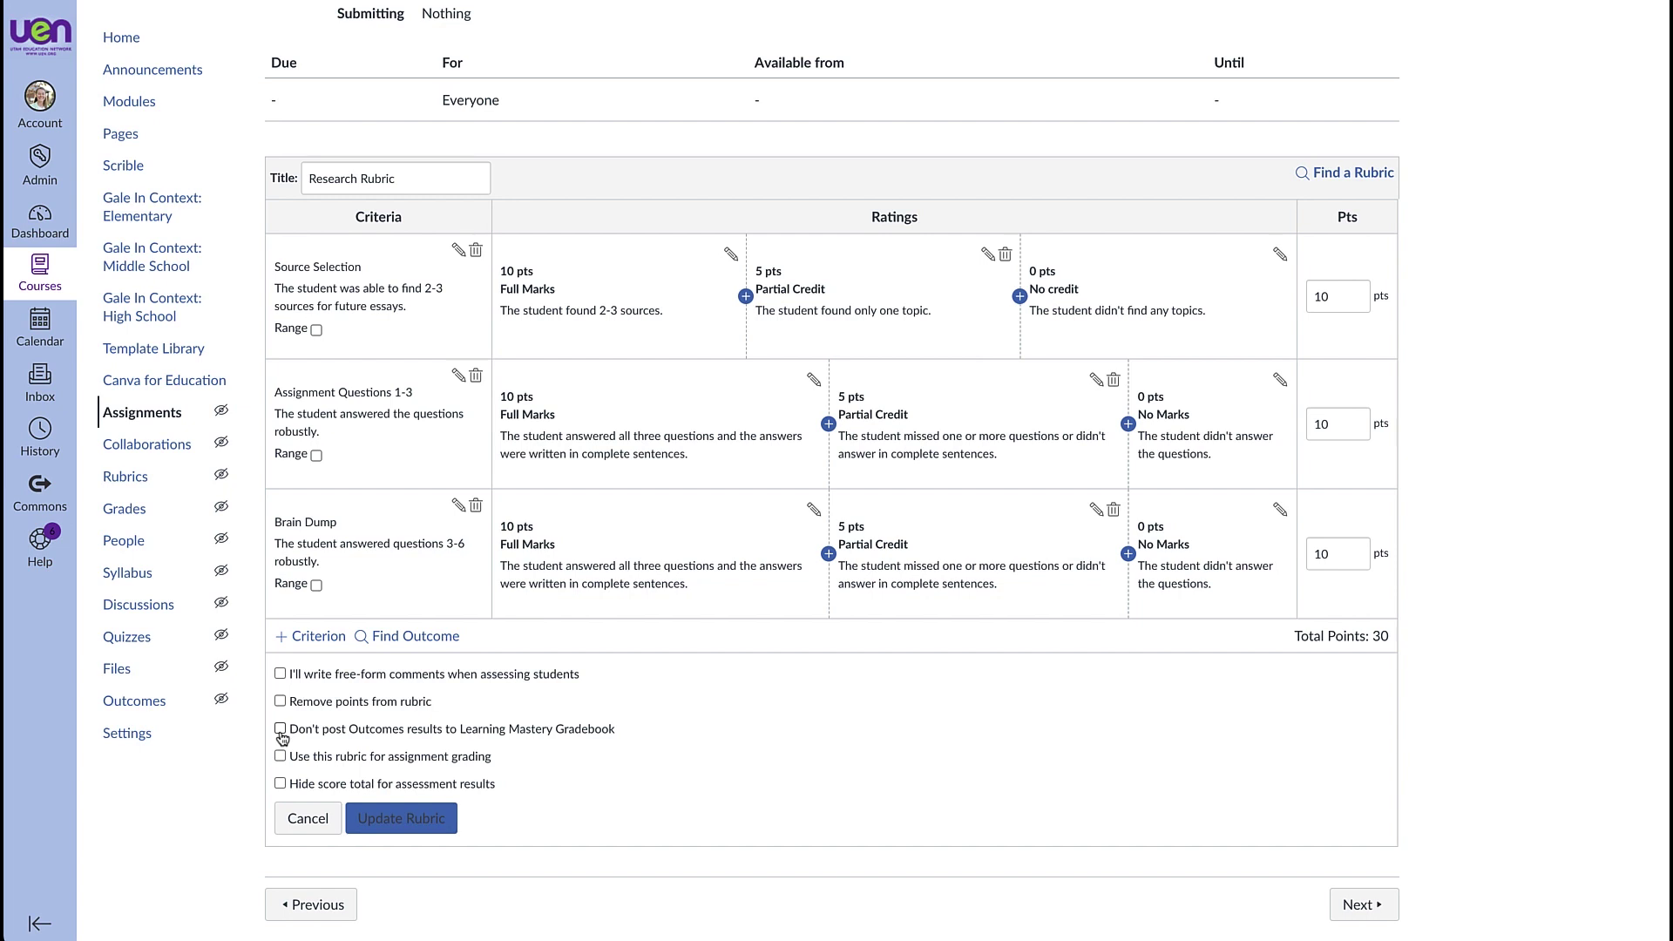
pyautogui.click(279, 756)
pyautogui.click(280, 756)
pyautogui.click(279, 785)
pyautogui.click(279, 785)
pyautogui.click(280, 785)
pyautogui.click(280, 784)
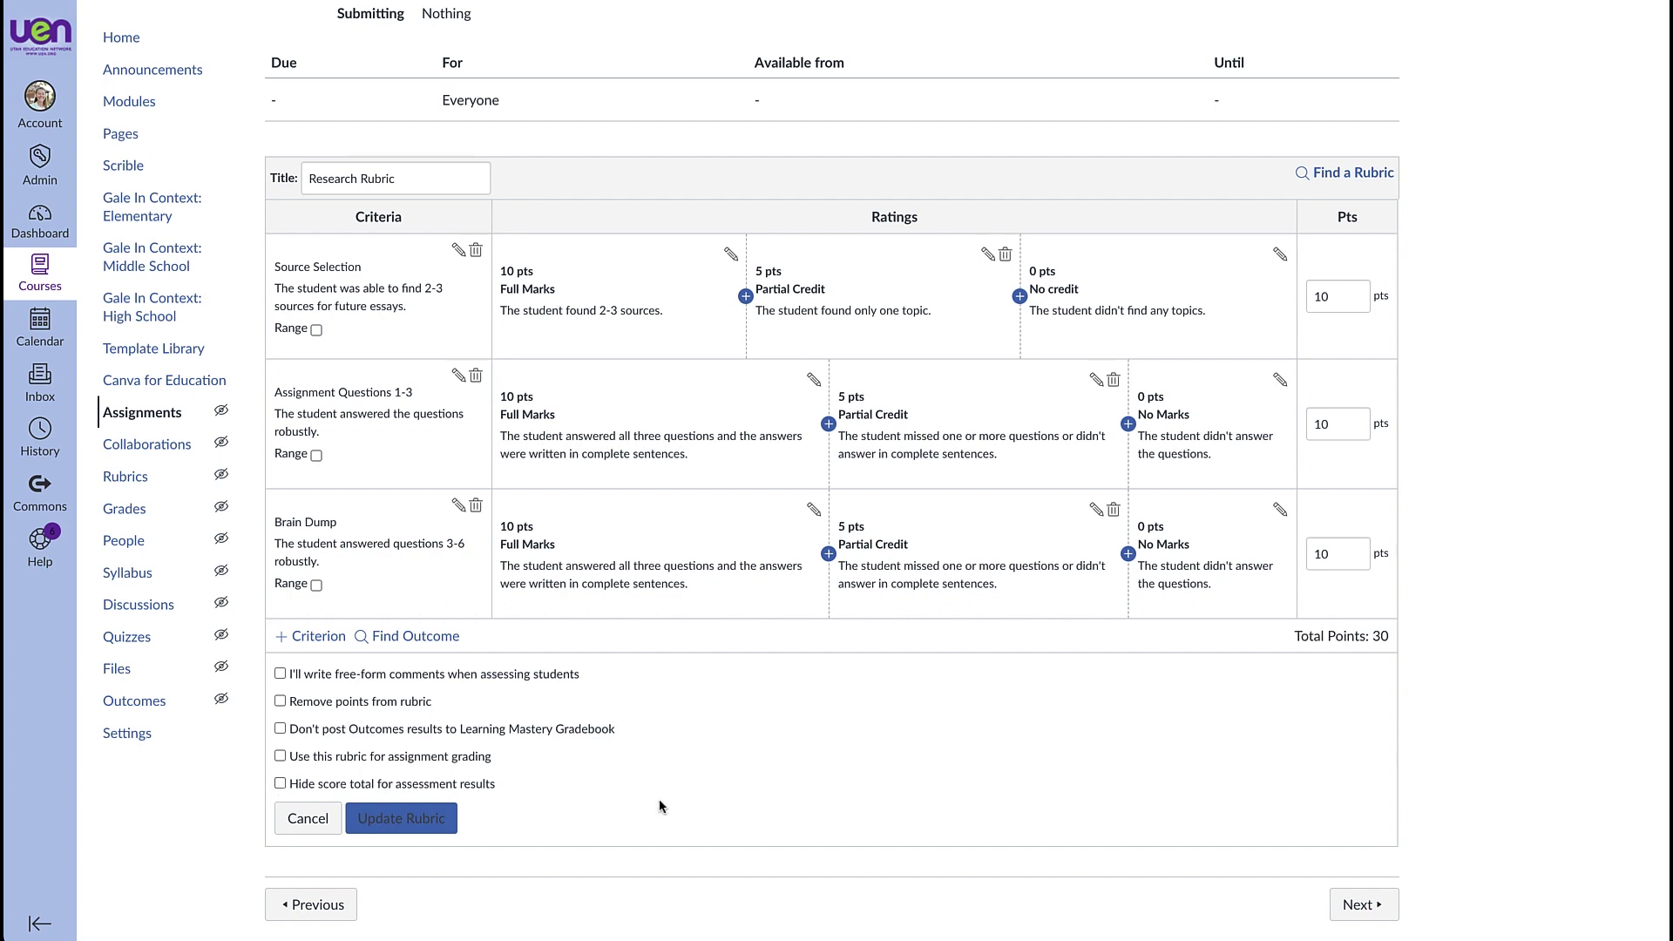